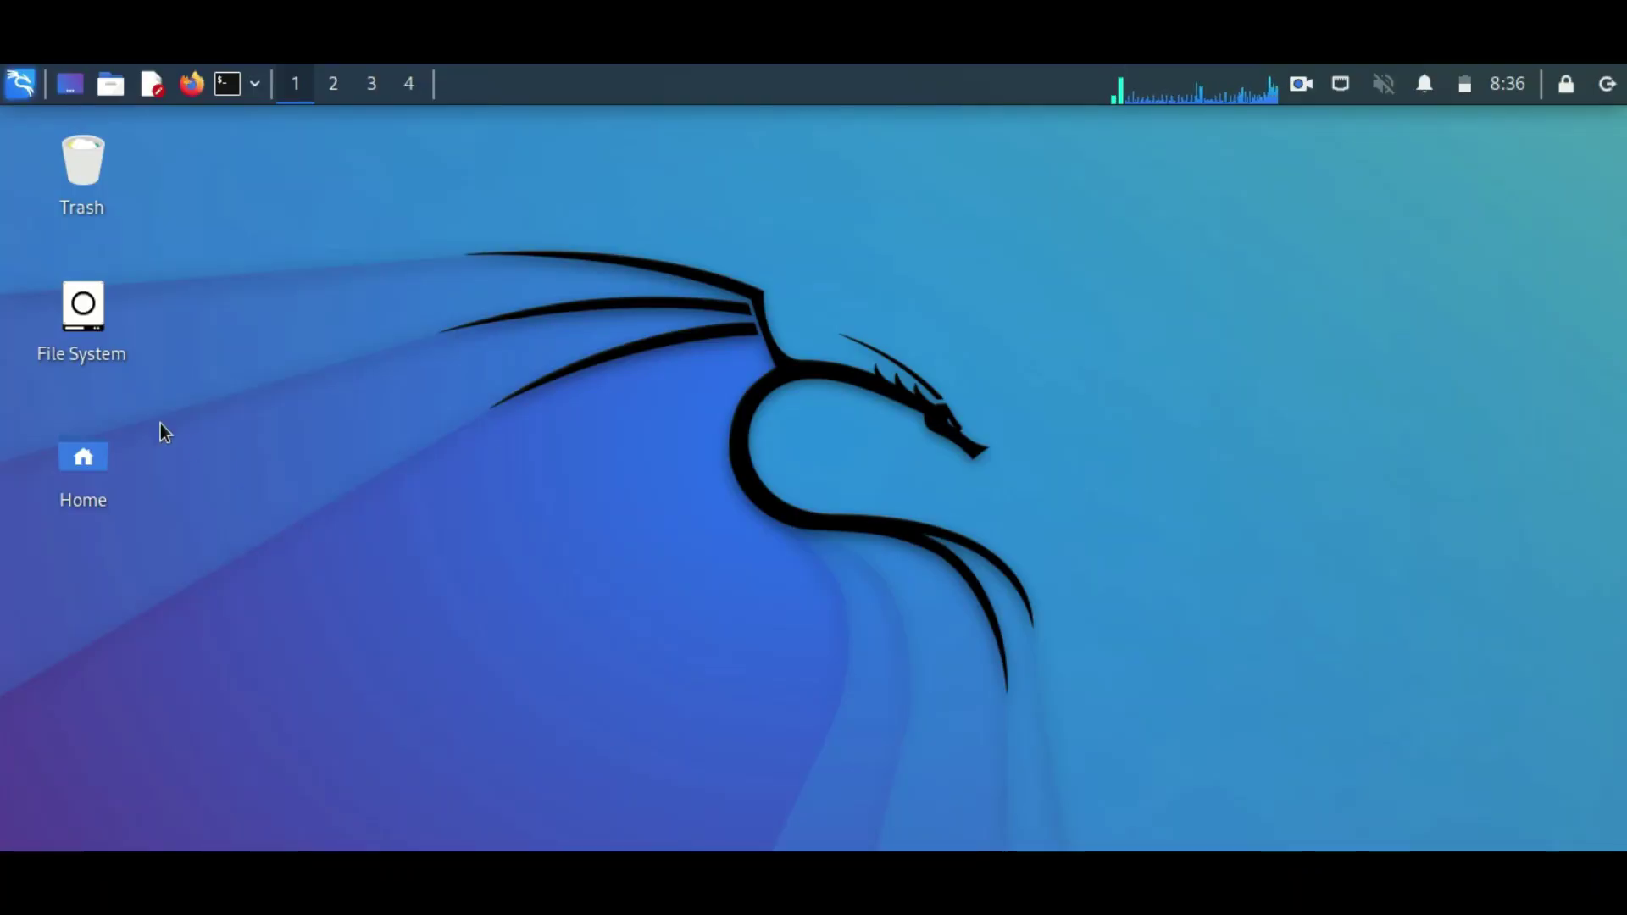
Step: Launch Firefox from the launcher in the top taskbar panel
left_click(191, 84)
type("frida xserver")
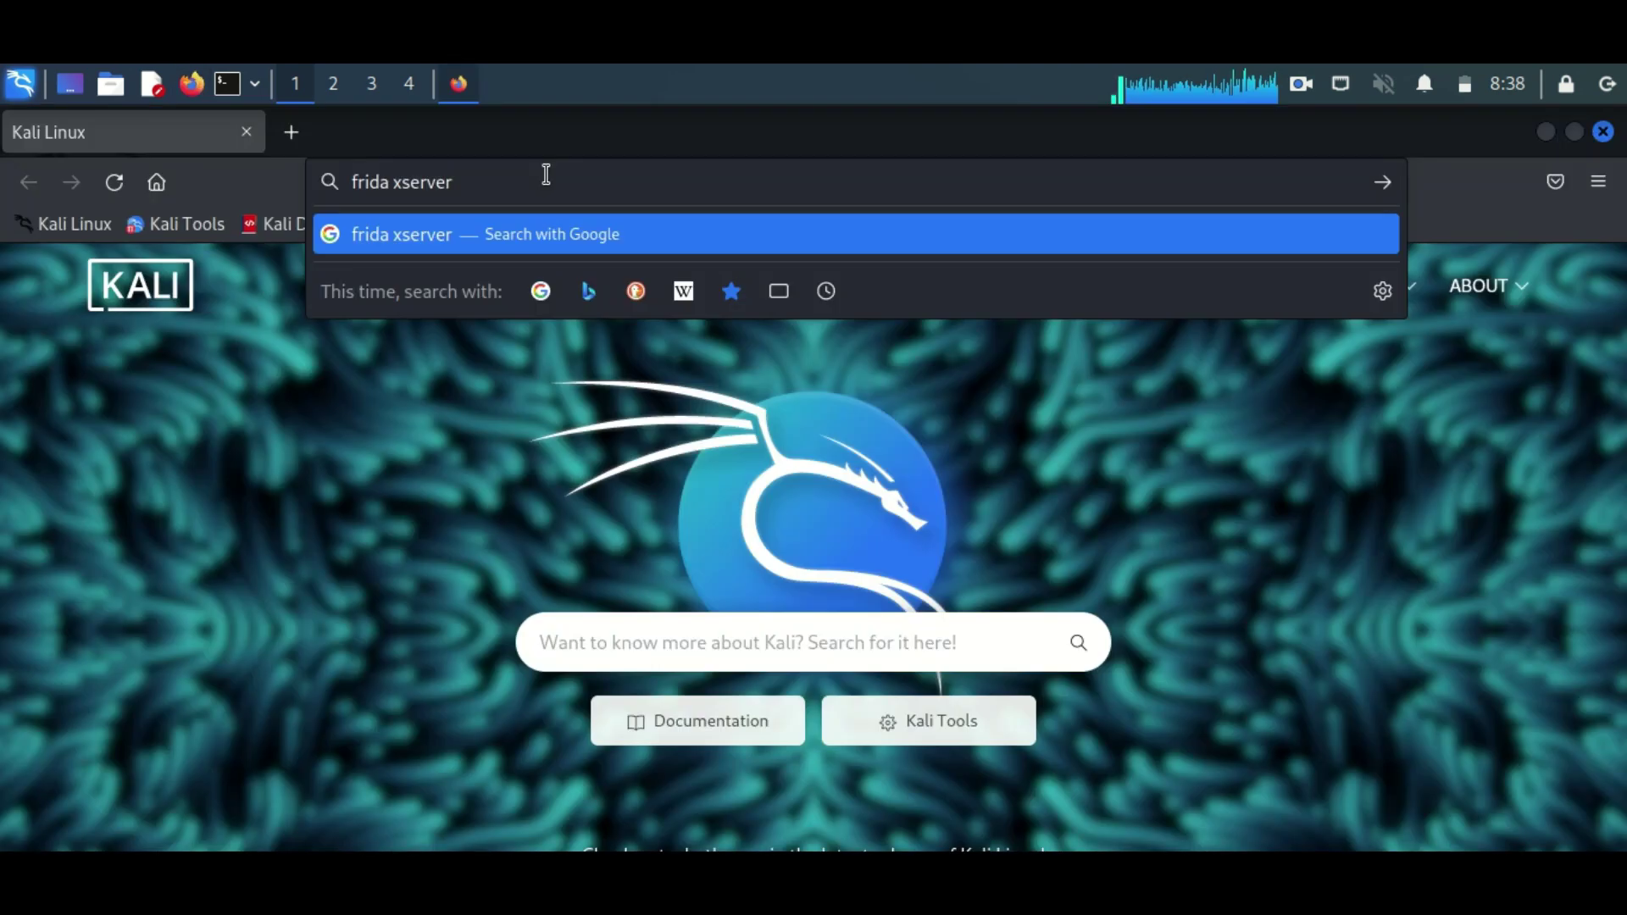
Step: Search the web for 'frida xserver' and open frida's GitHub releases page
key("Return")
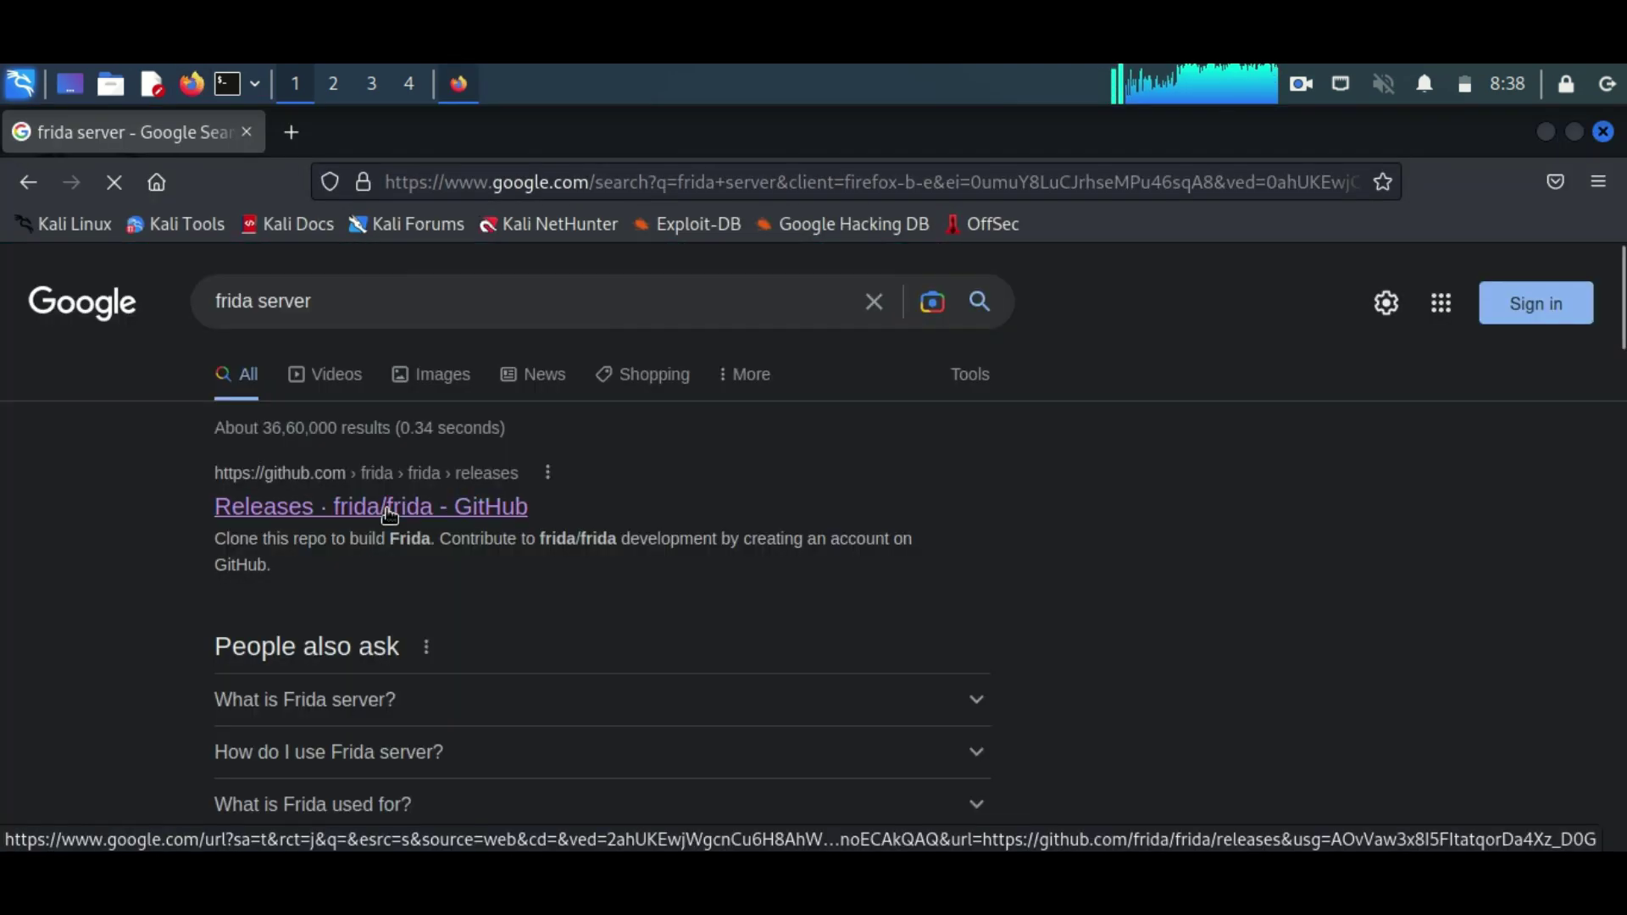
left_click(388, 513)
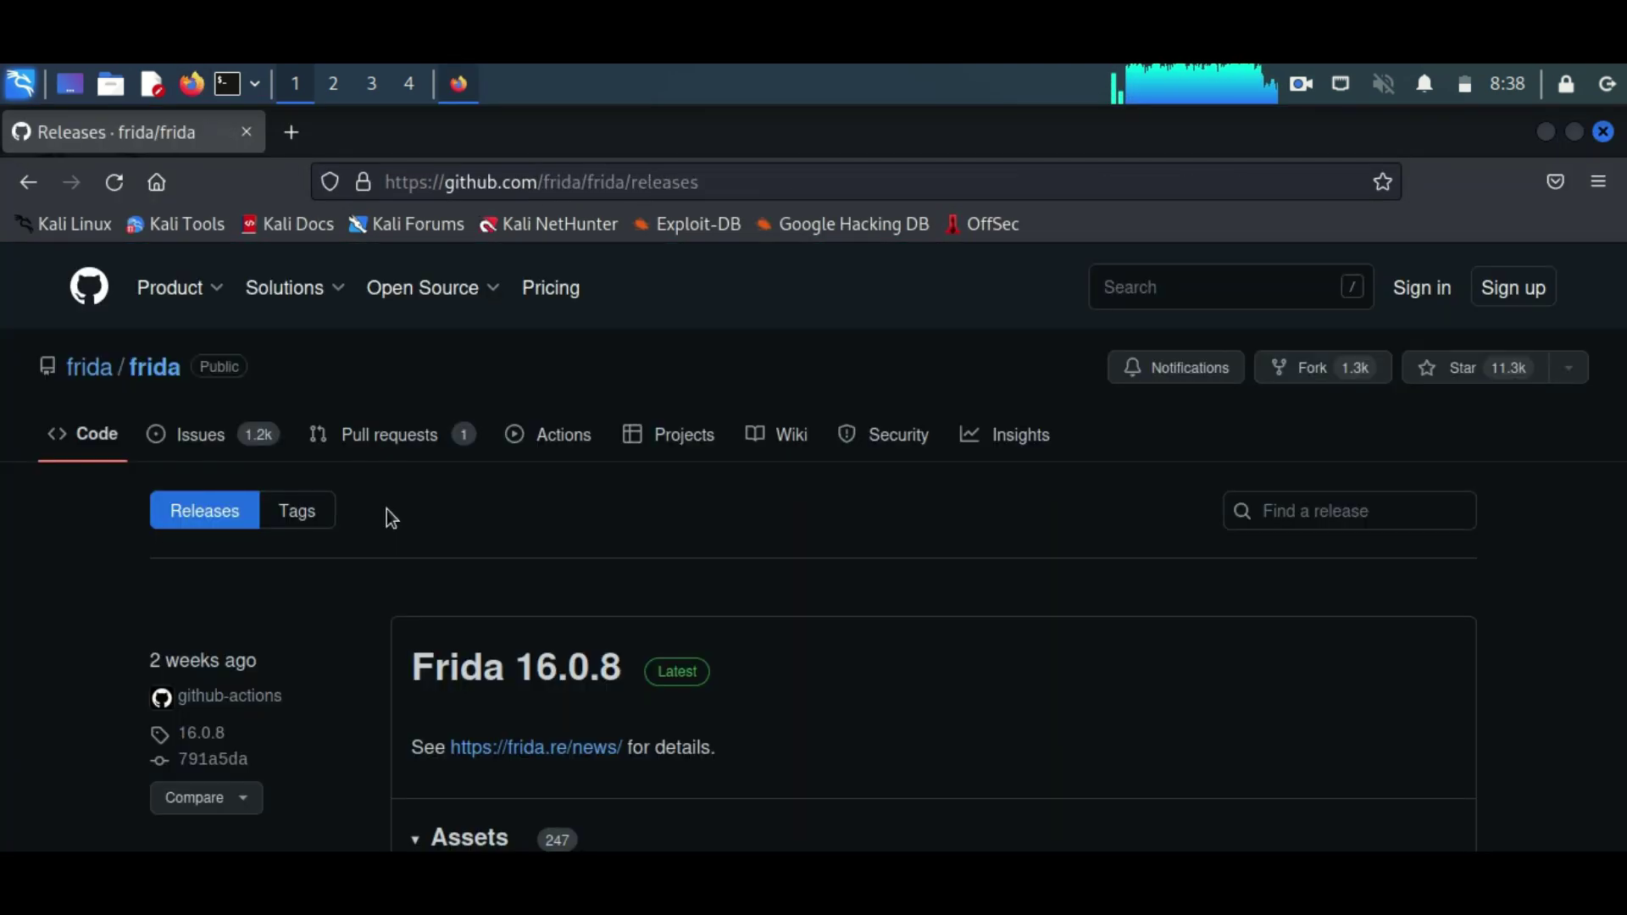
scroll(388, 516, "down", 2)
scroll(387, 516, "down", 1)
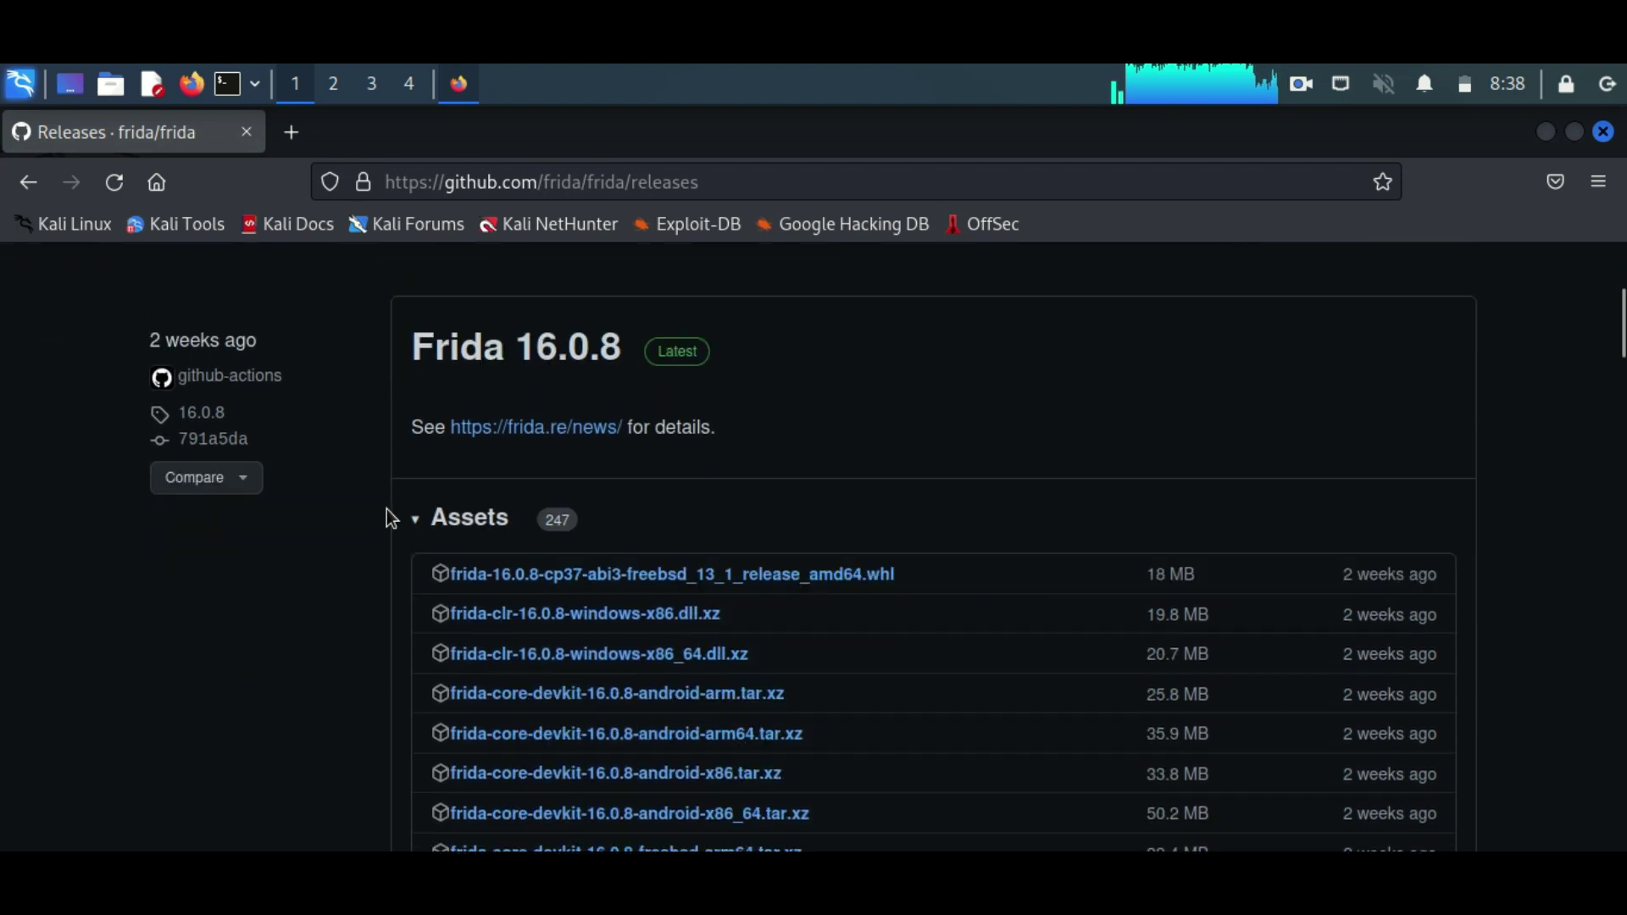
scroll(388, 517, "down", 2)
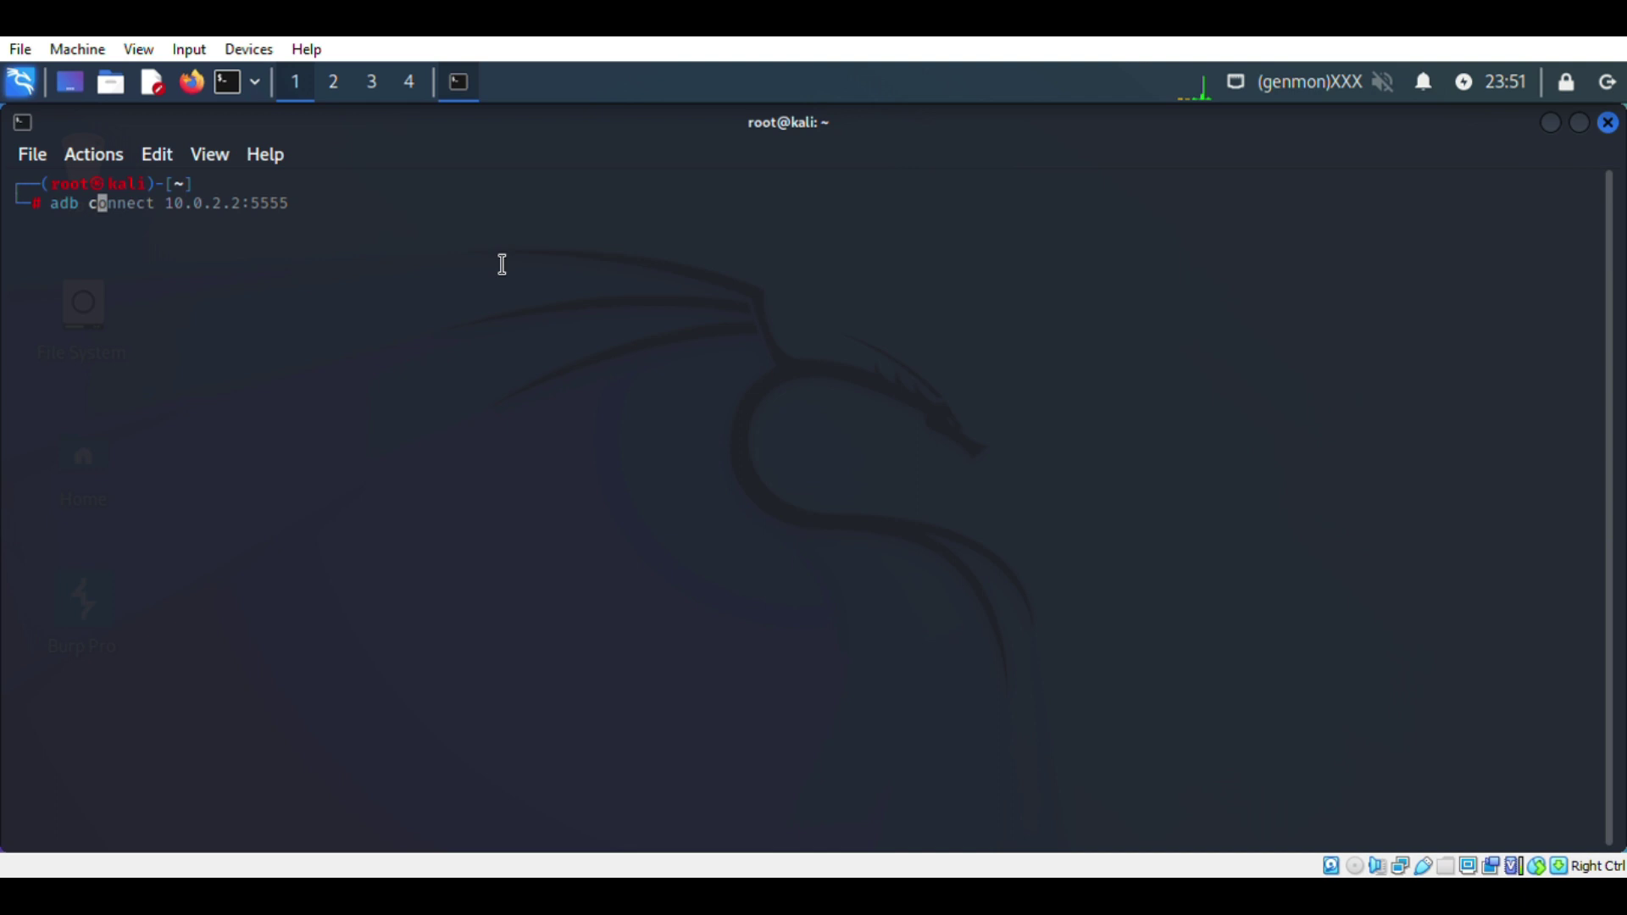
Step: Connect adb to the emulator at 10.0.2.2:5555 and list the home directory
key("Right")
key("Return")
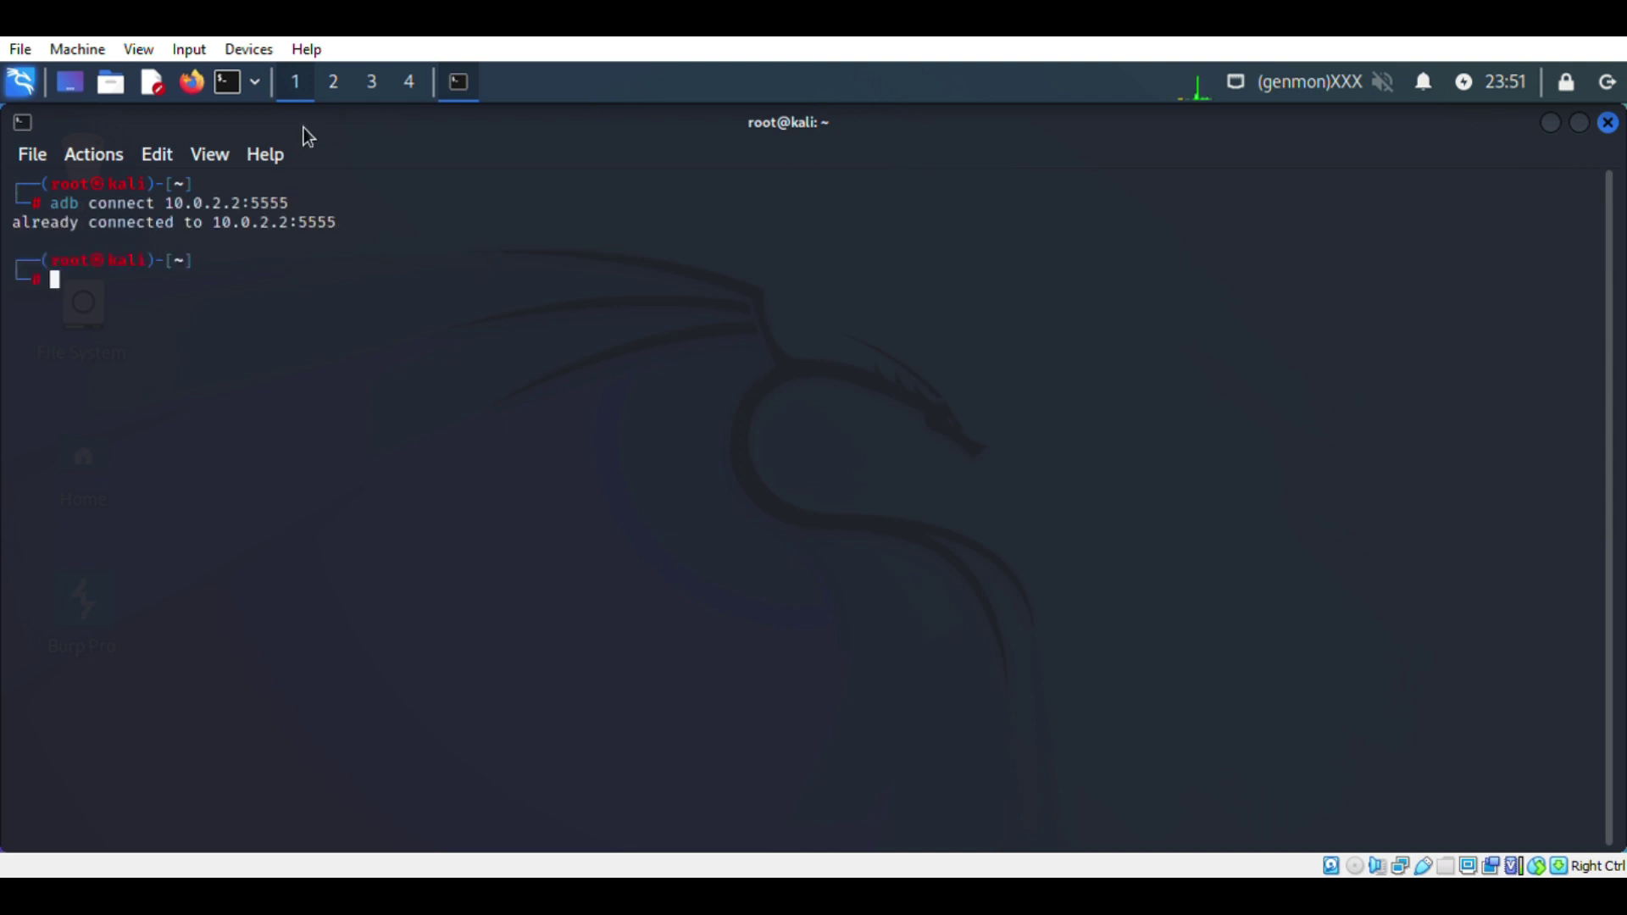
type("ls")
key("Return")
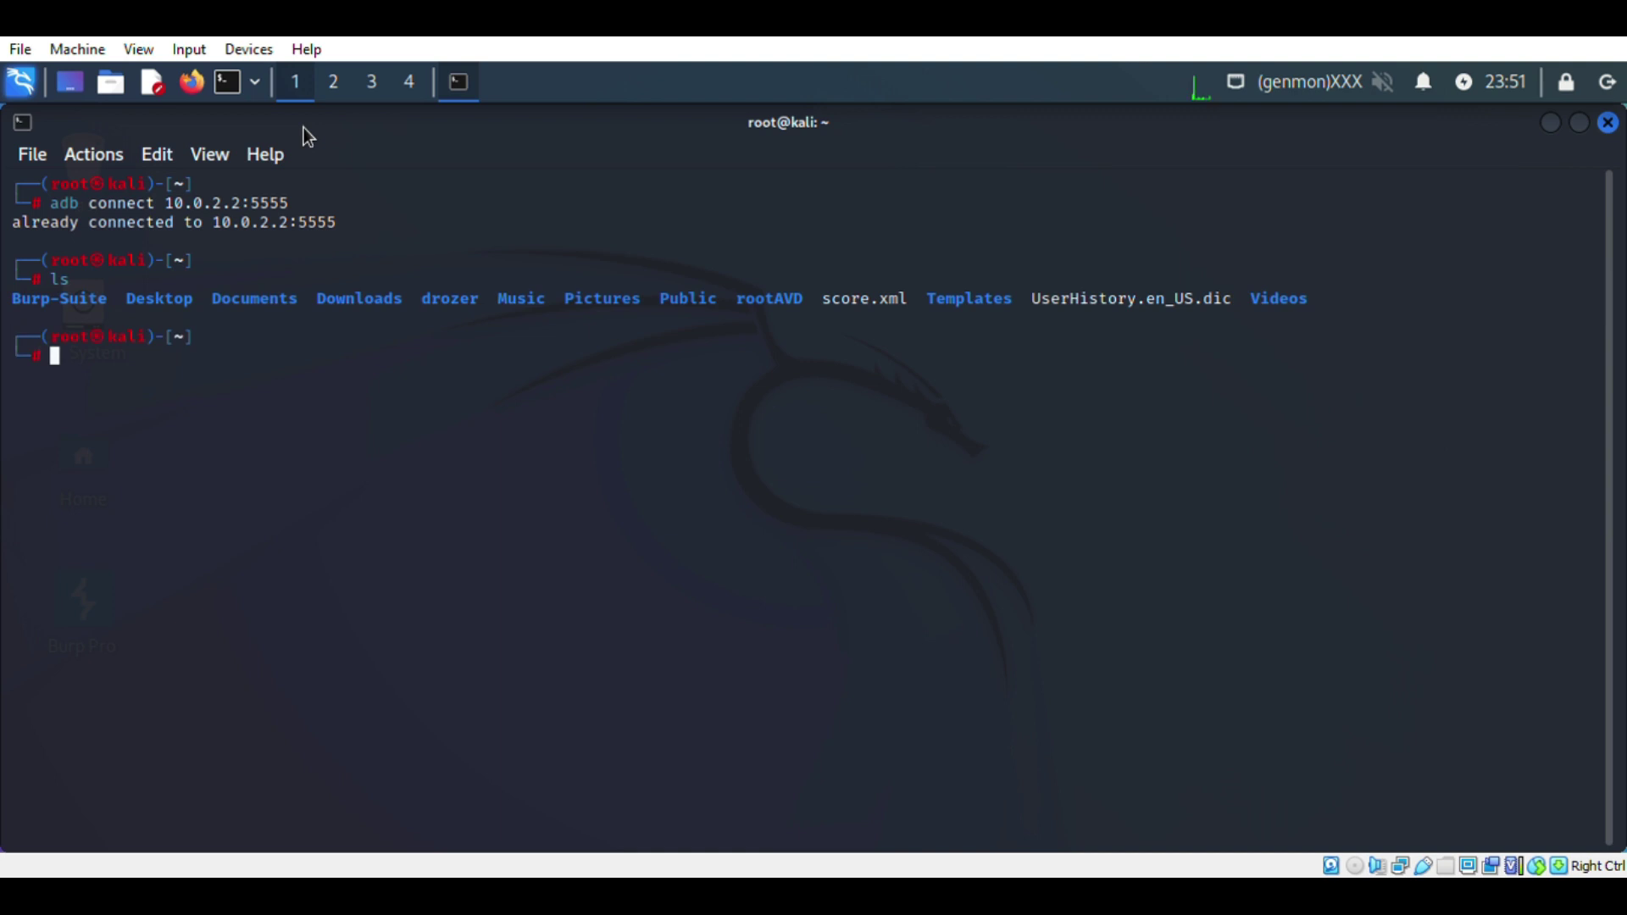
type("cd")
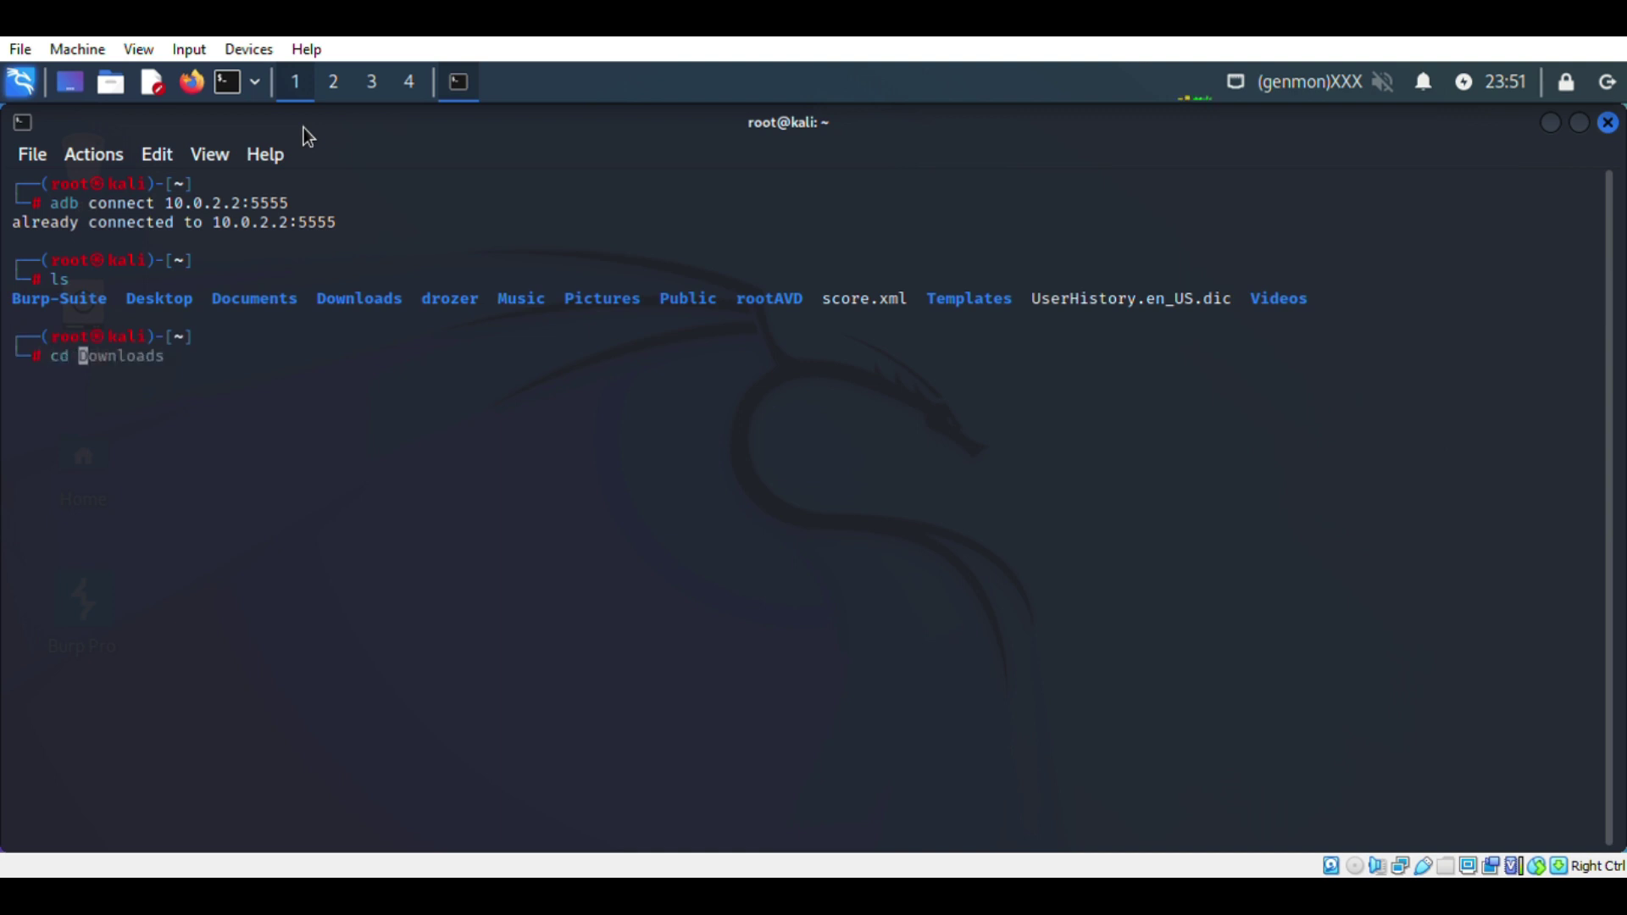
Step: List the files in Downloads, then open an adb shell and list the device root
key("Right")
key("Return")
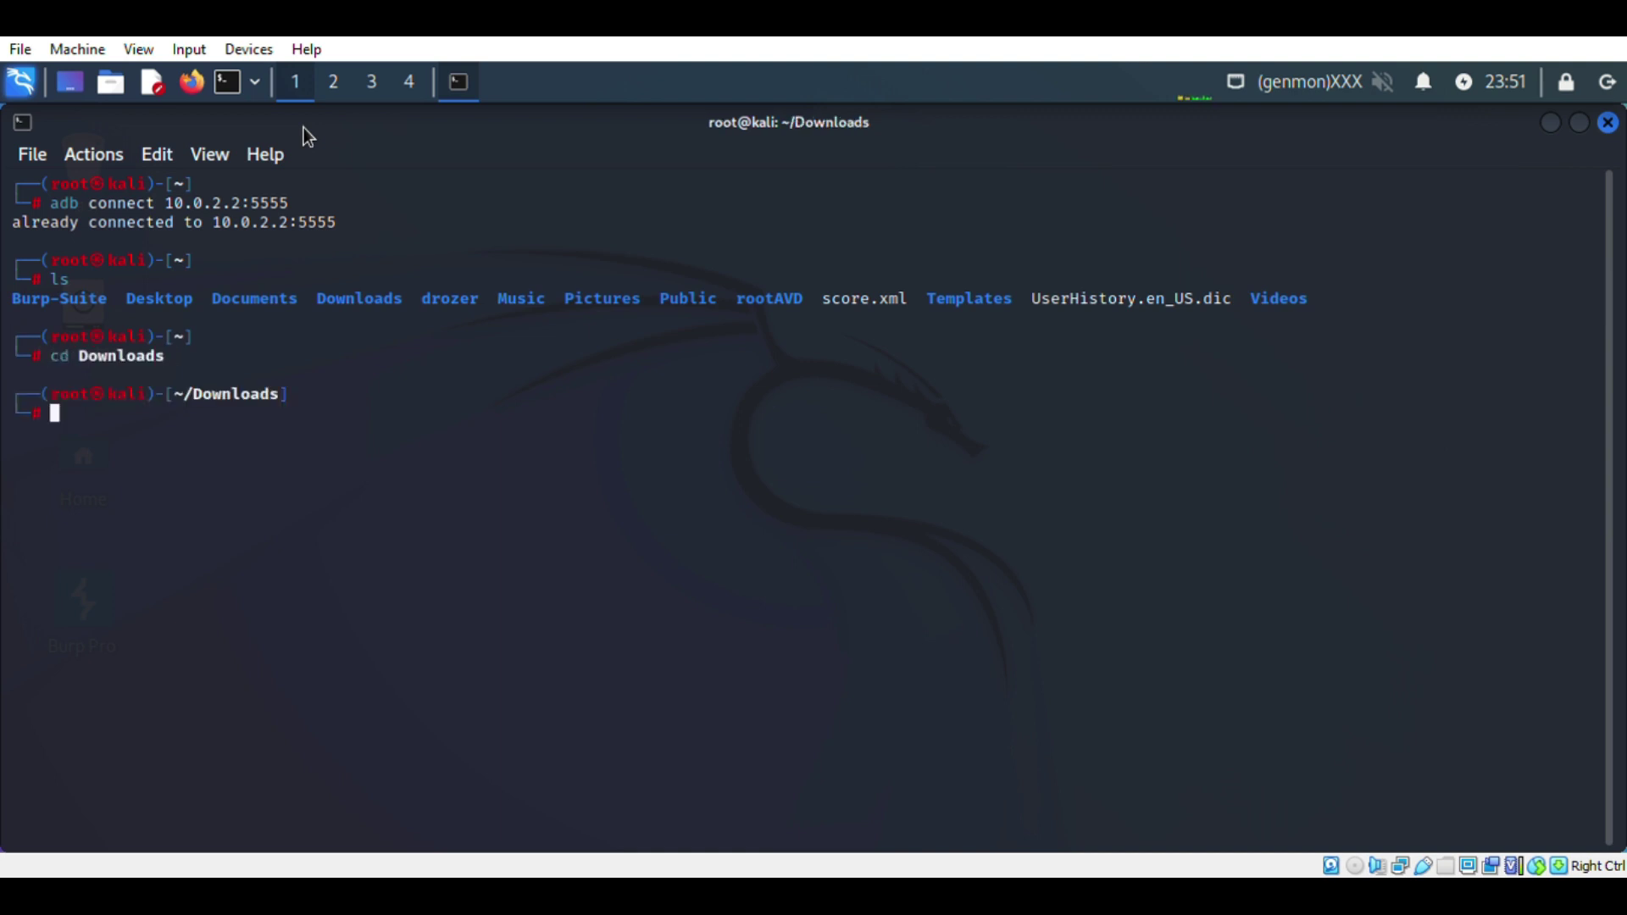
type("ls")
key("Return")
type("adb she")
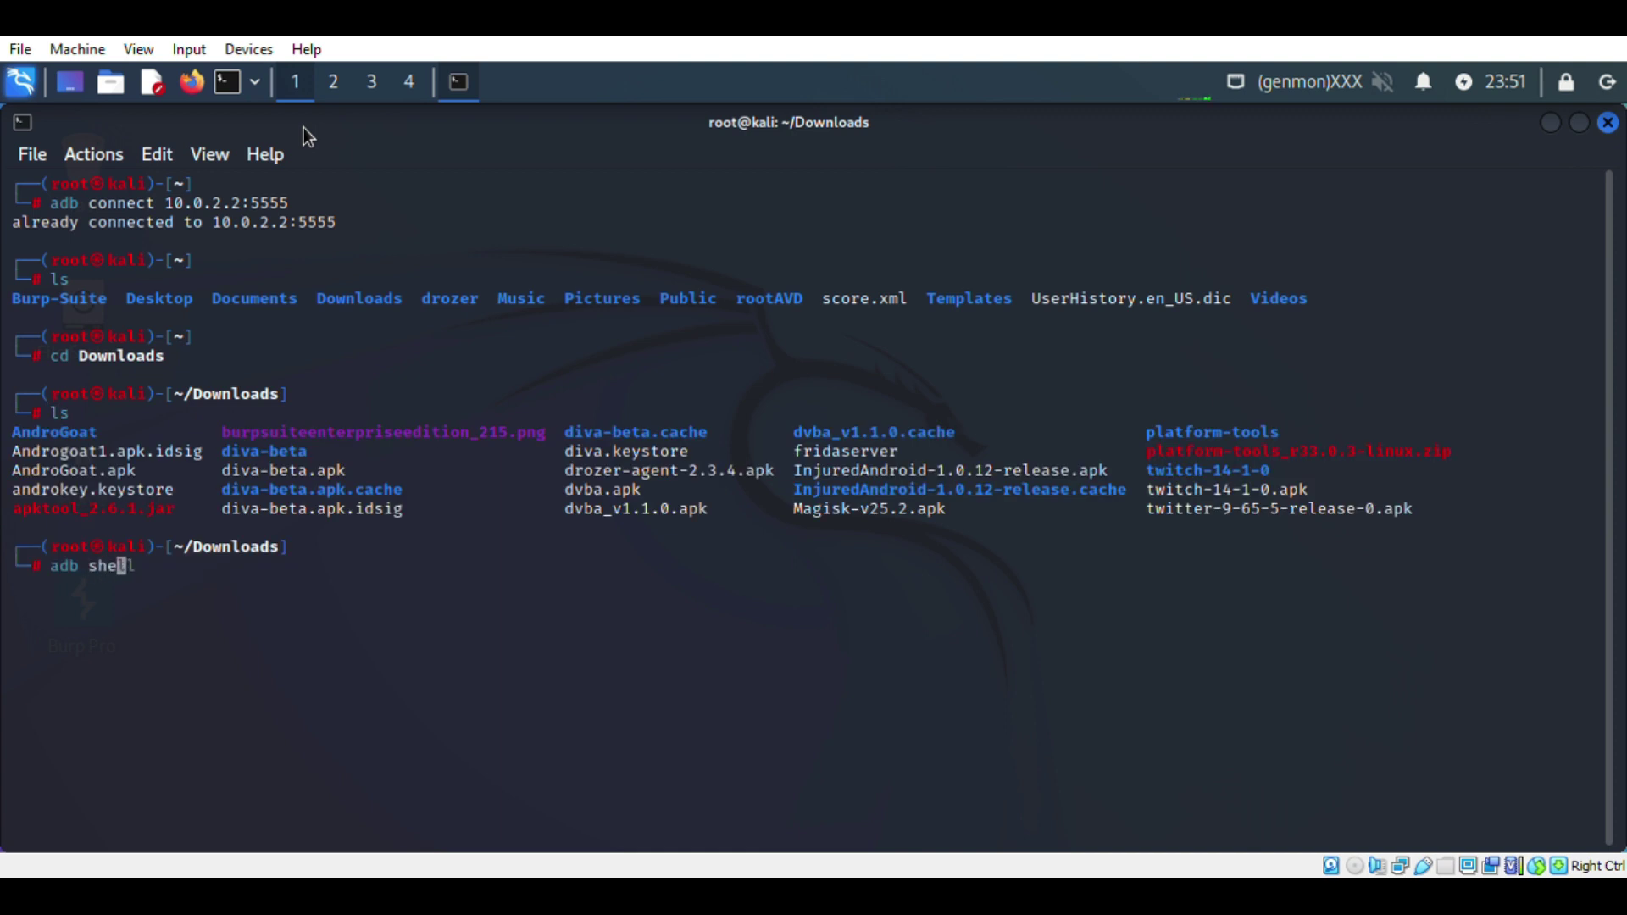
type("ll")
key("Return")
type("ls")
key("Return")
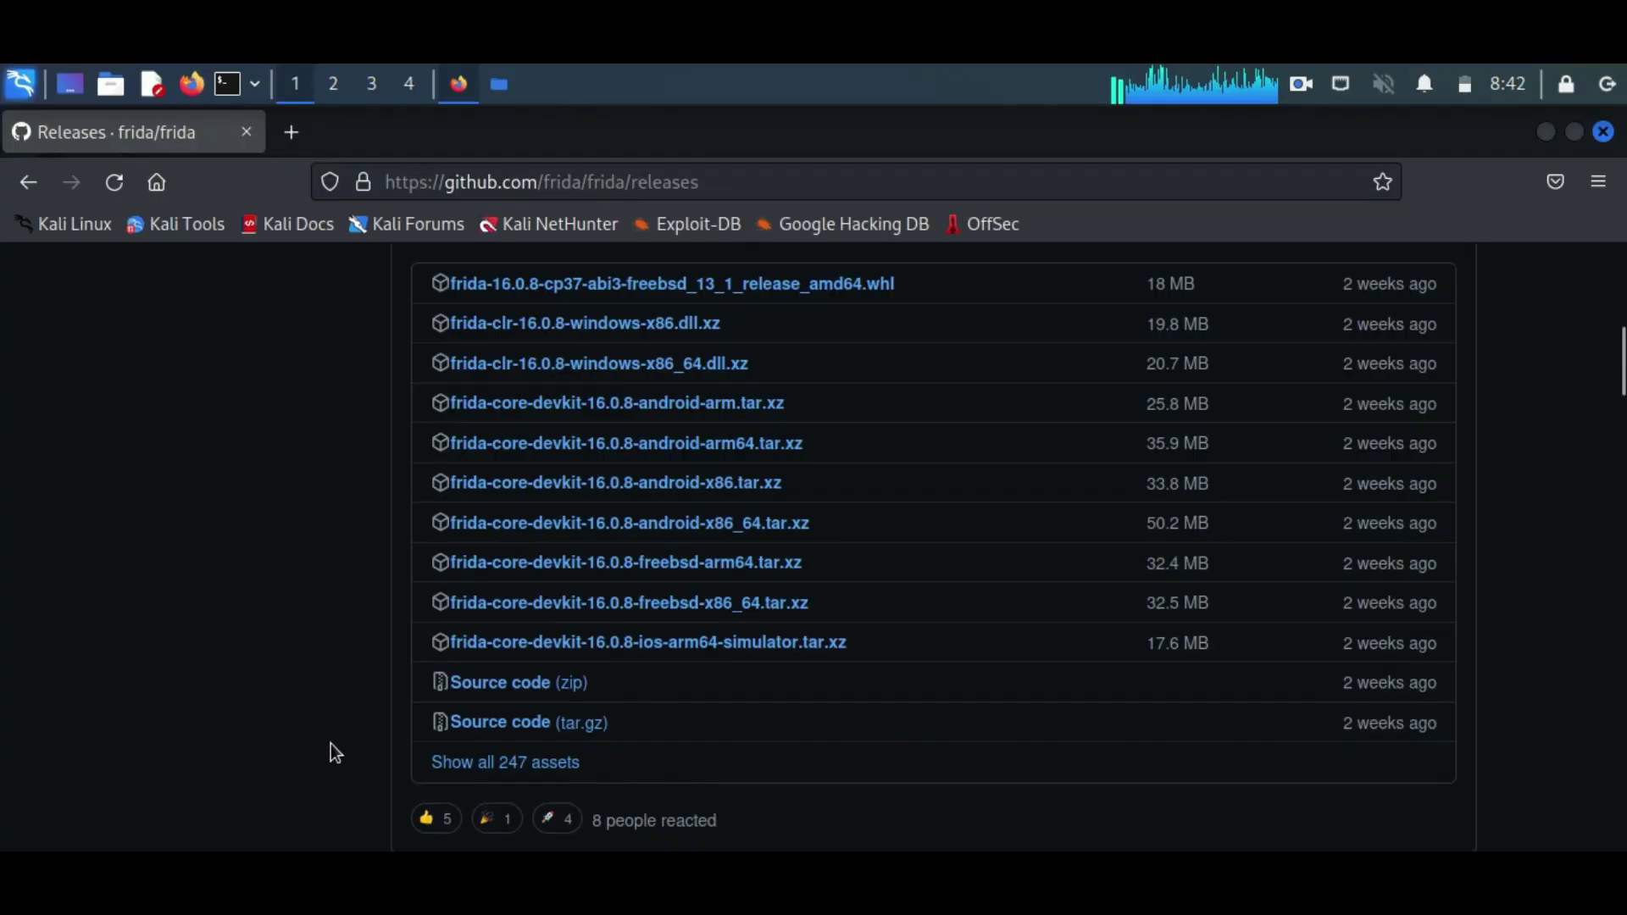
Step: Show all 247 assets, download frida-server-16.0.8-android-x86.xz, and open its download folder
left_click(445, 763)
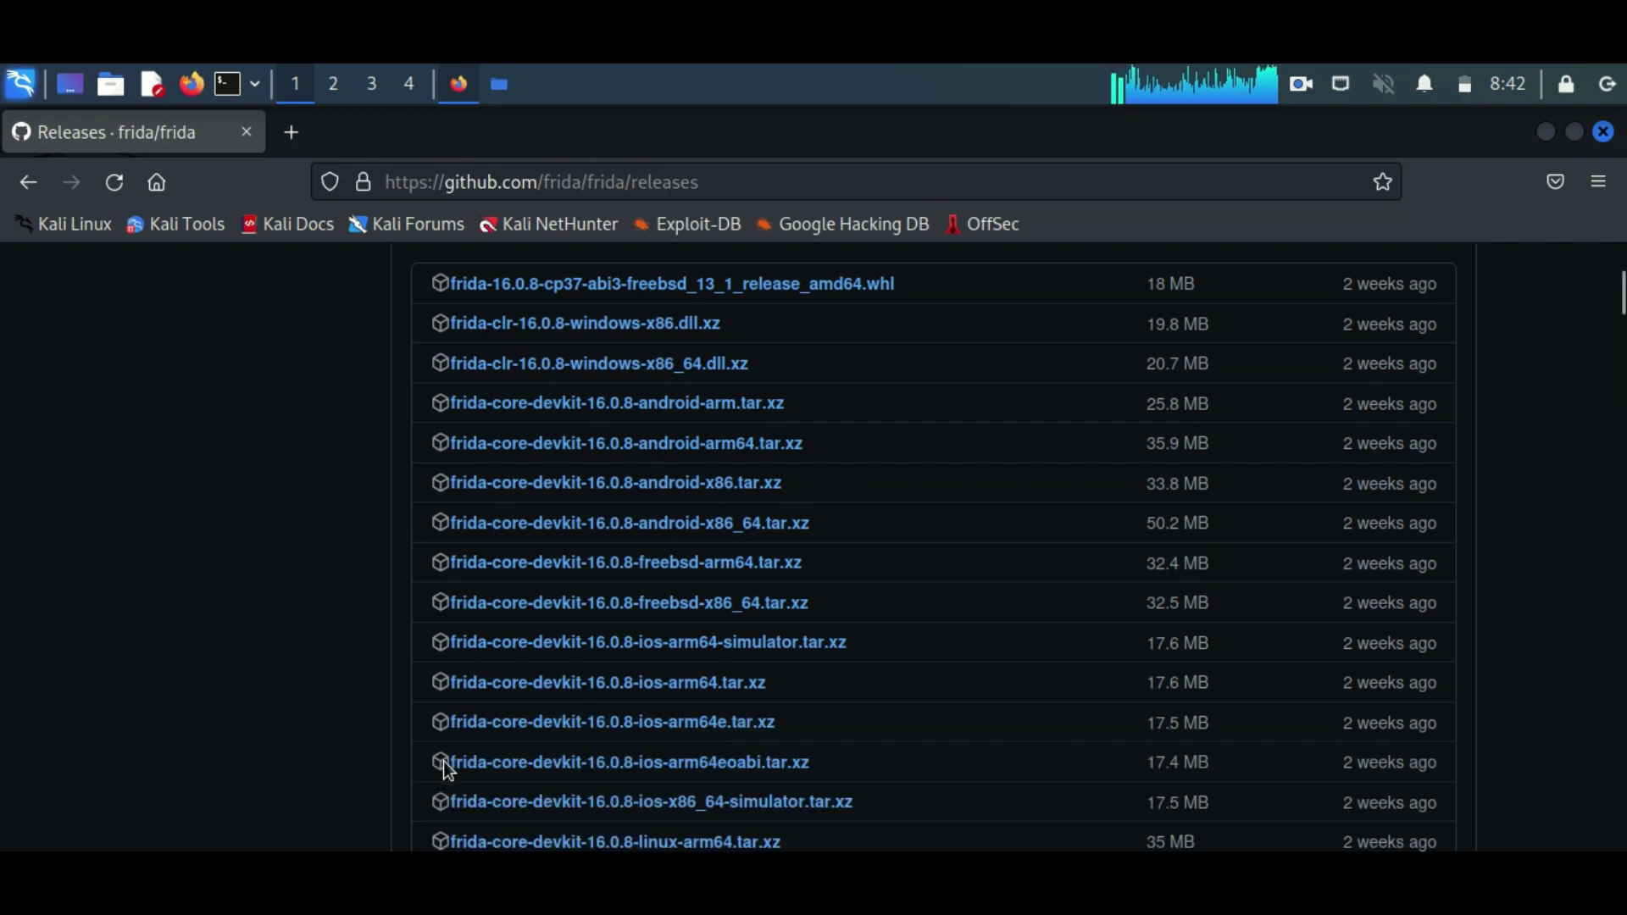
scroll(443, 766, "down", 1)
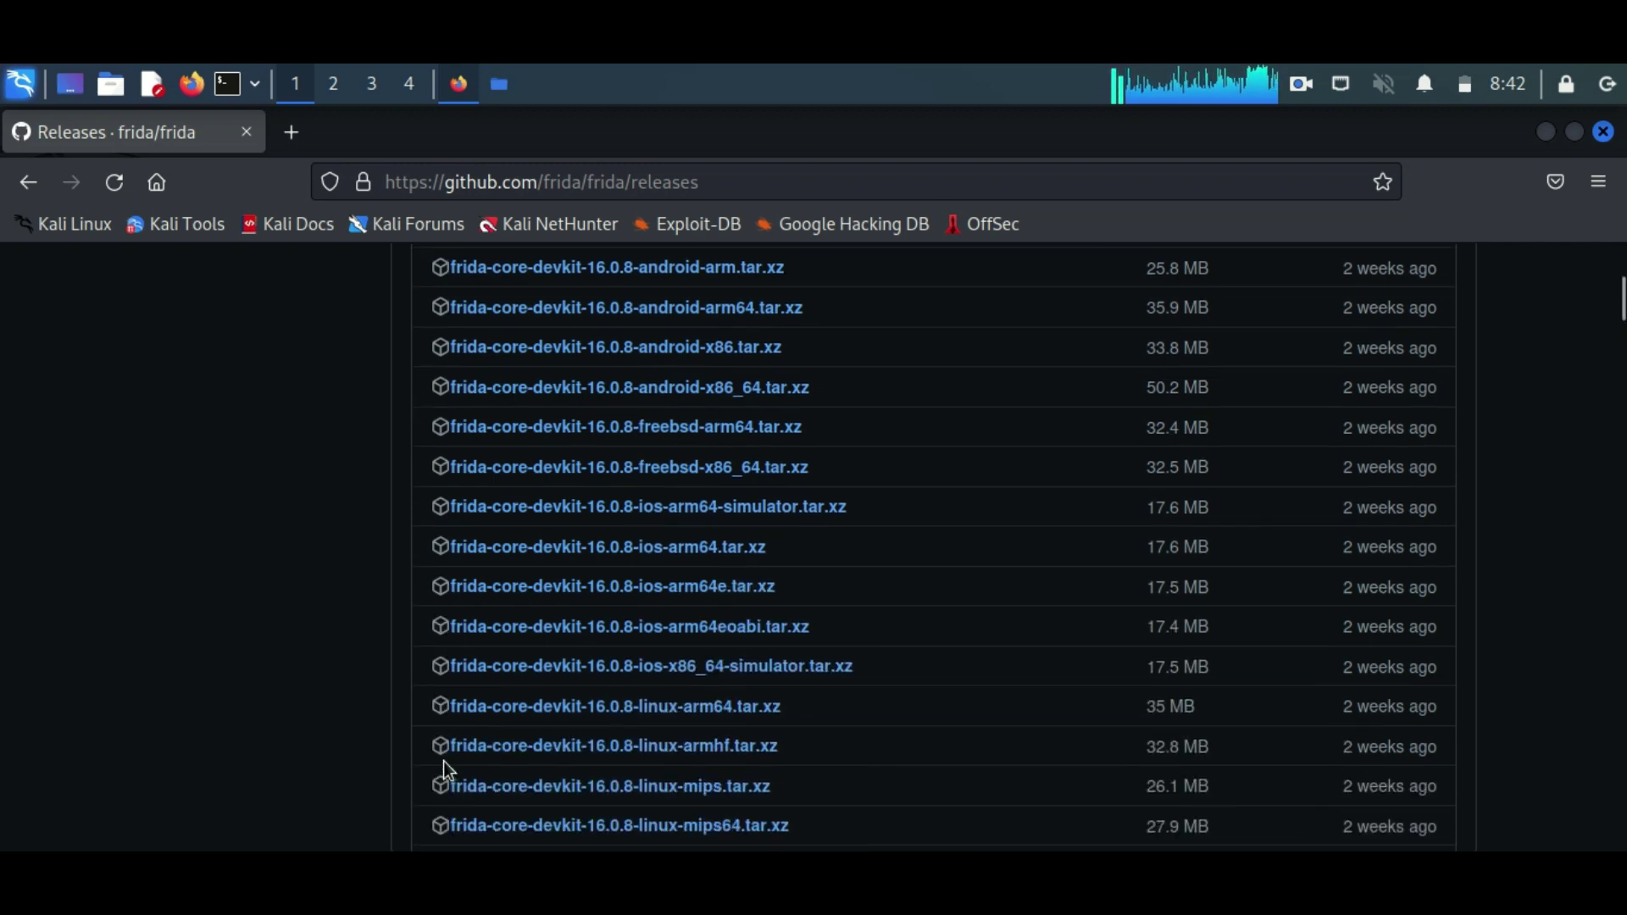
scroll(444, 768, "down", 5)
scroll(443, 769, "down", 2)
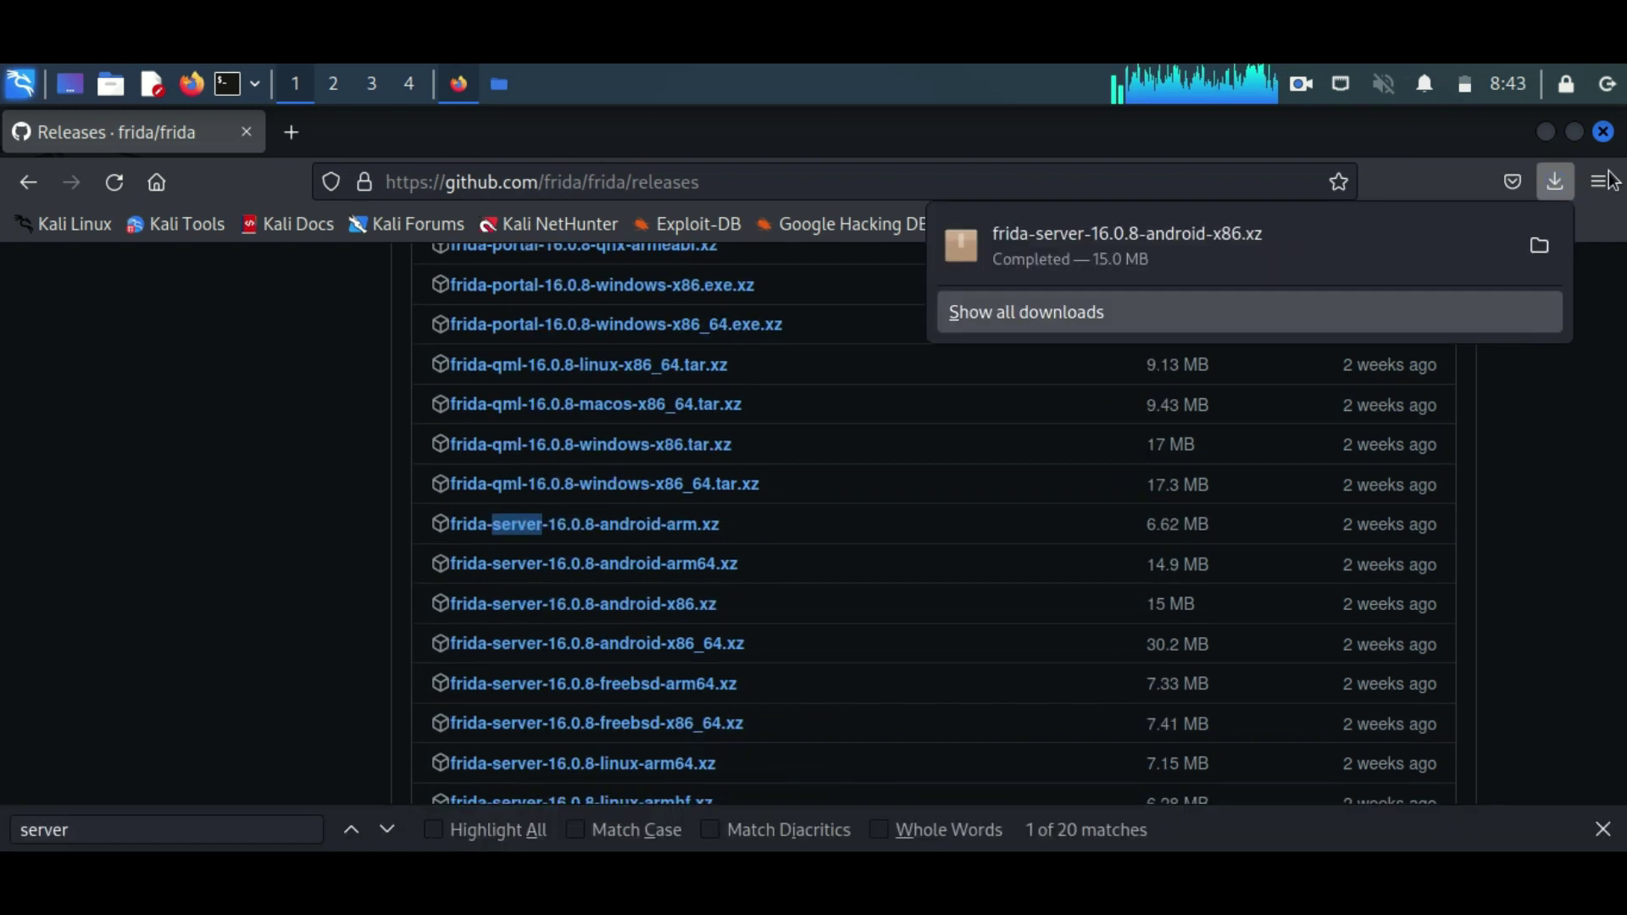
left_click(1541, 242)
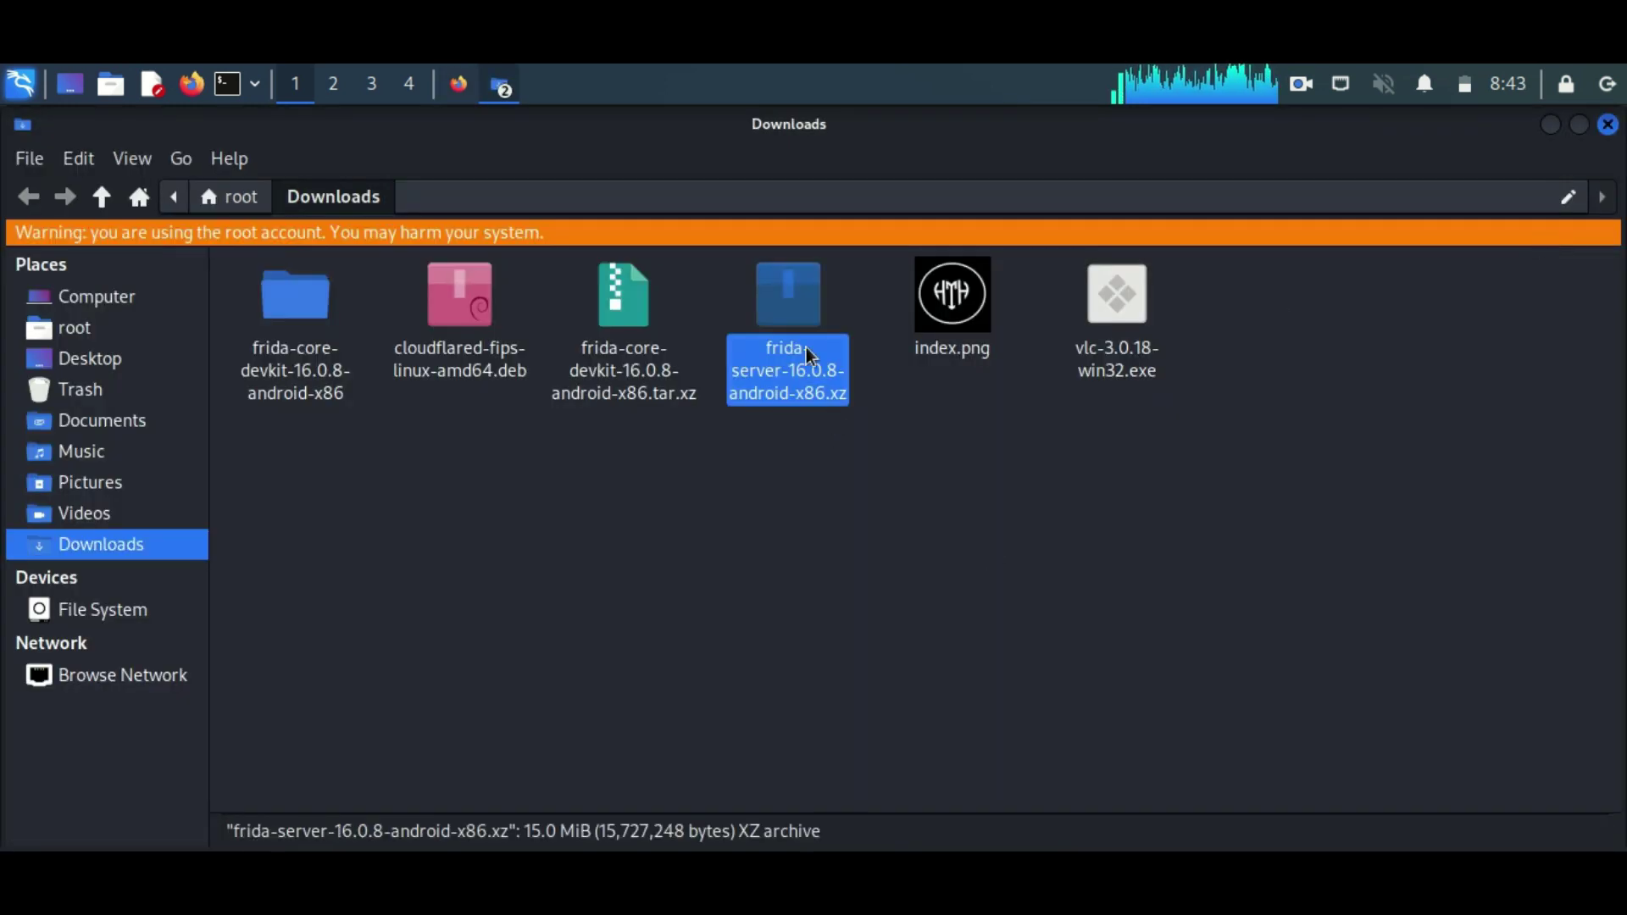
Step: Extract frida-server-16.0.8-android-x86.xz in Downloads and select the extracted executable
right_click(804, 346)
left_click(881, 604)
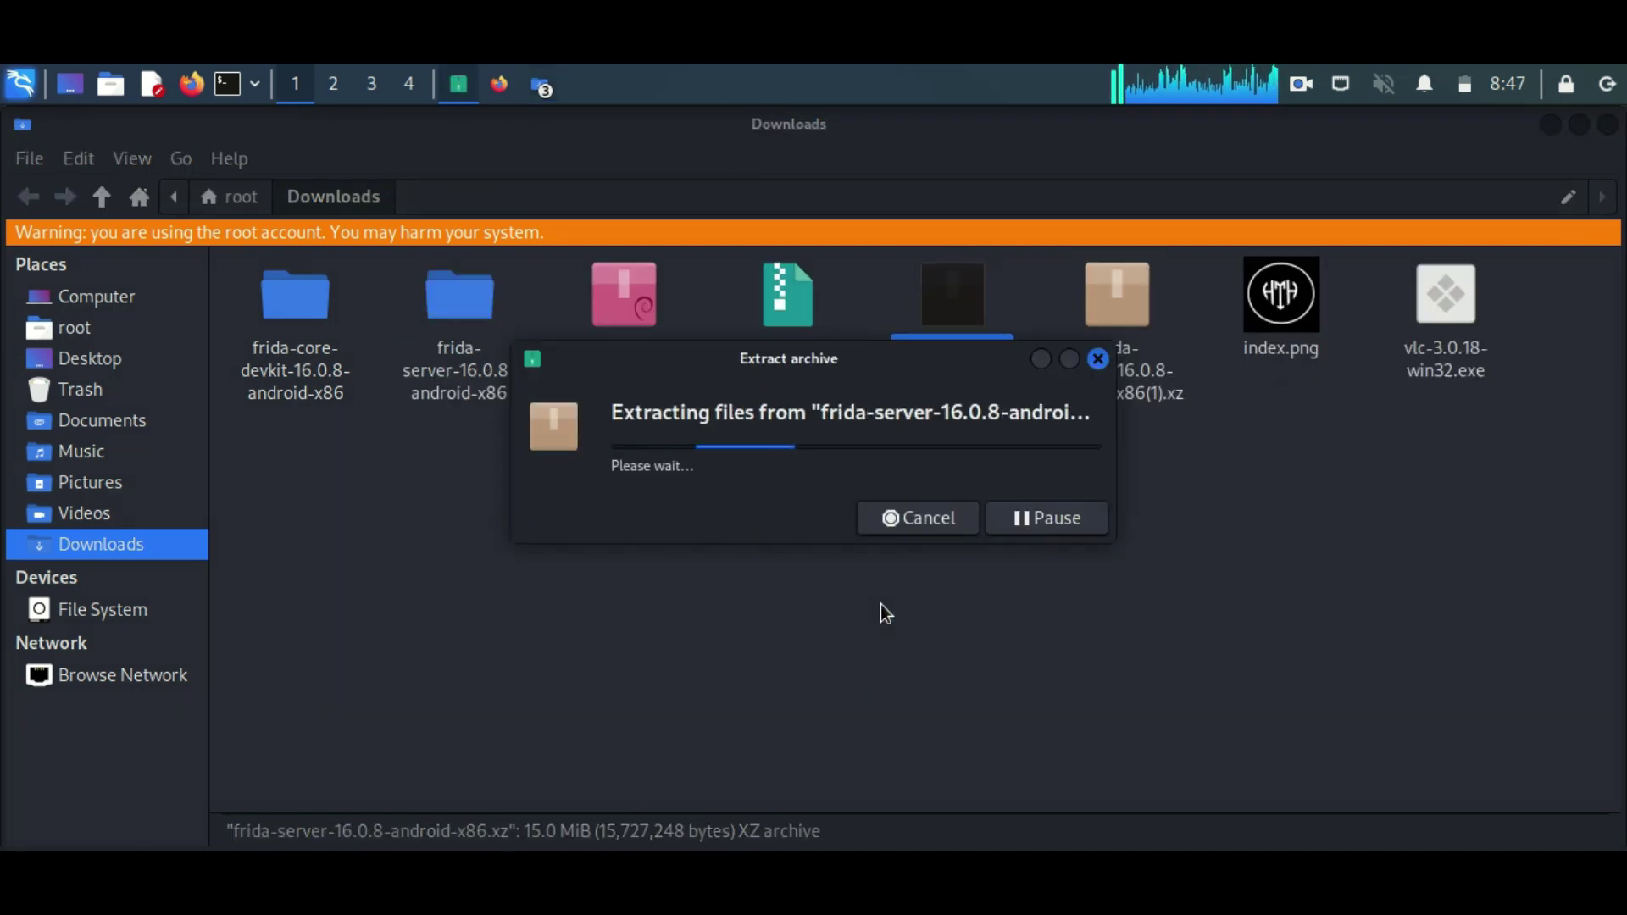
left_click(774, 376)
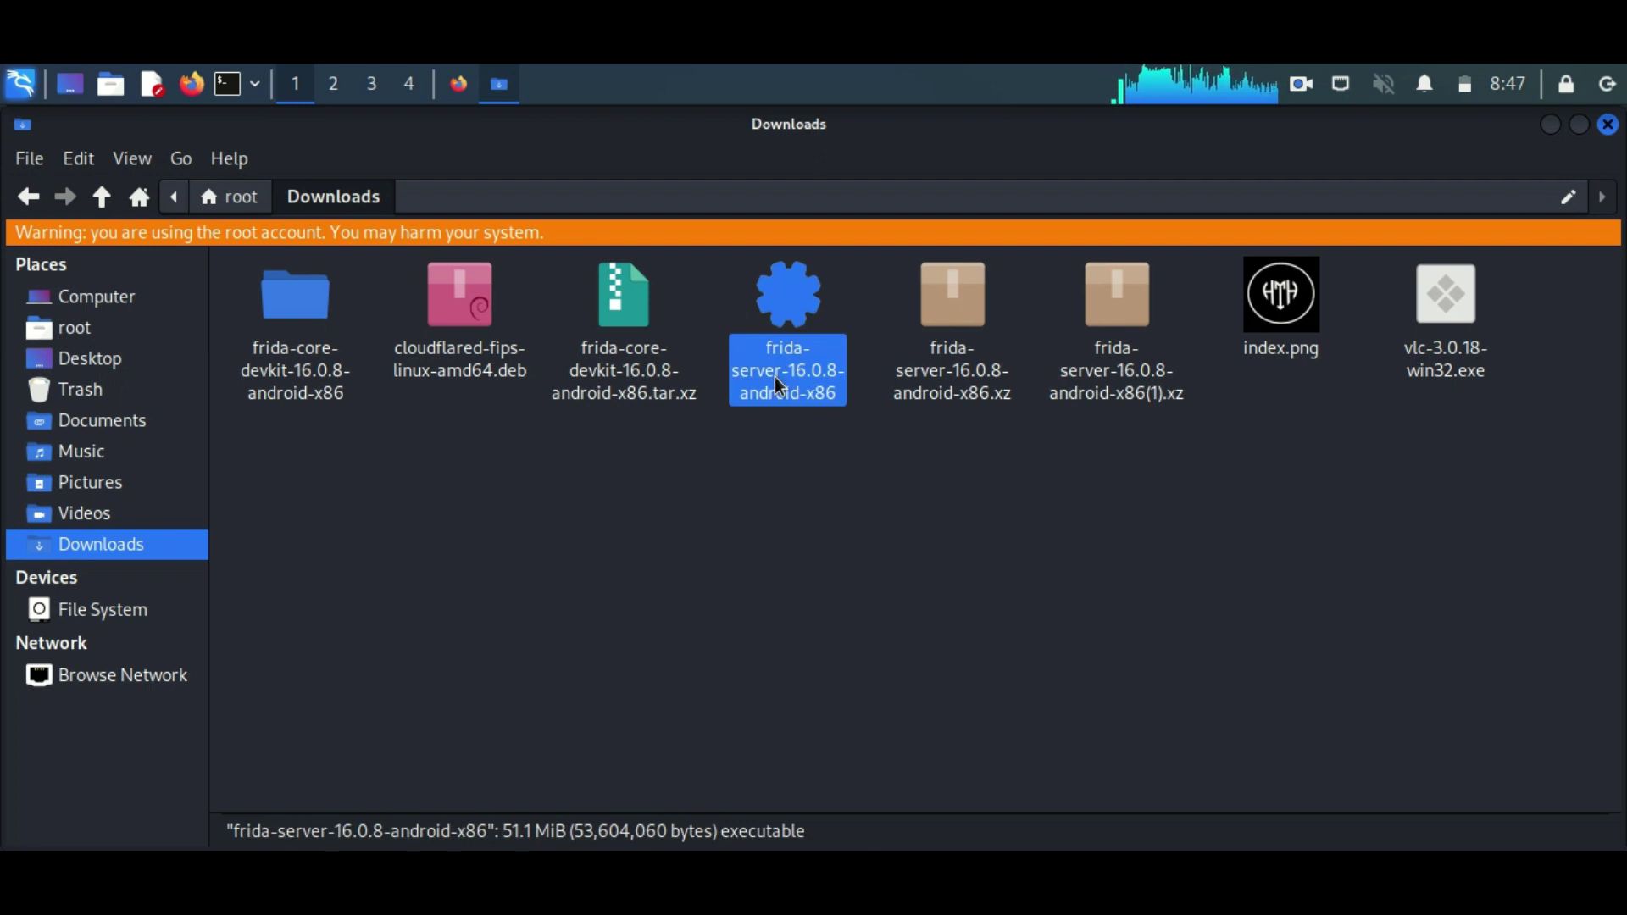
Step: Rename frida-server-16.0.8-android-x86 to 'fridaserver' in Thunar
right_click(774, 376)
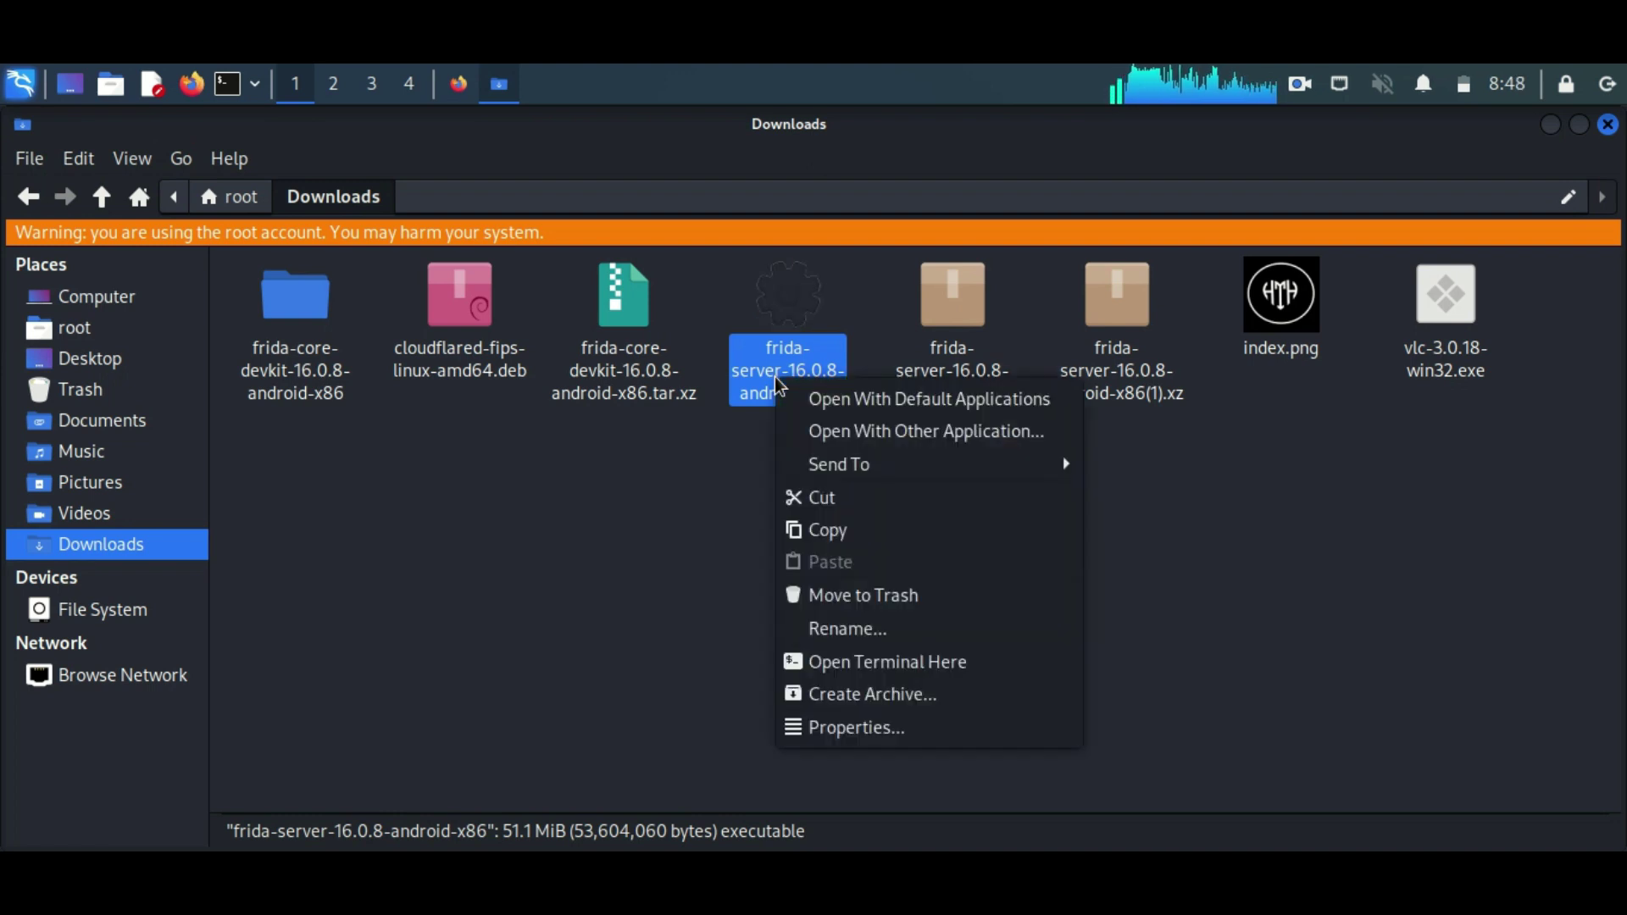
left_click(854, 635)
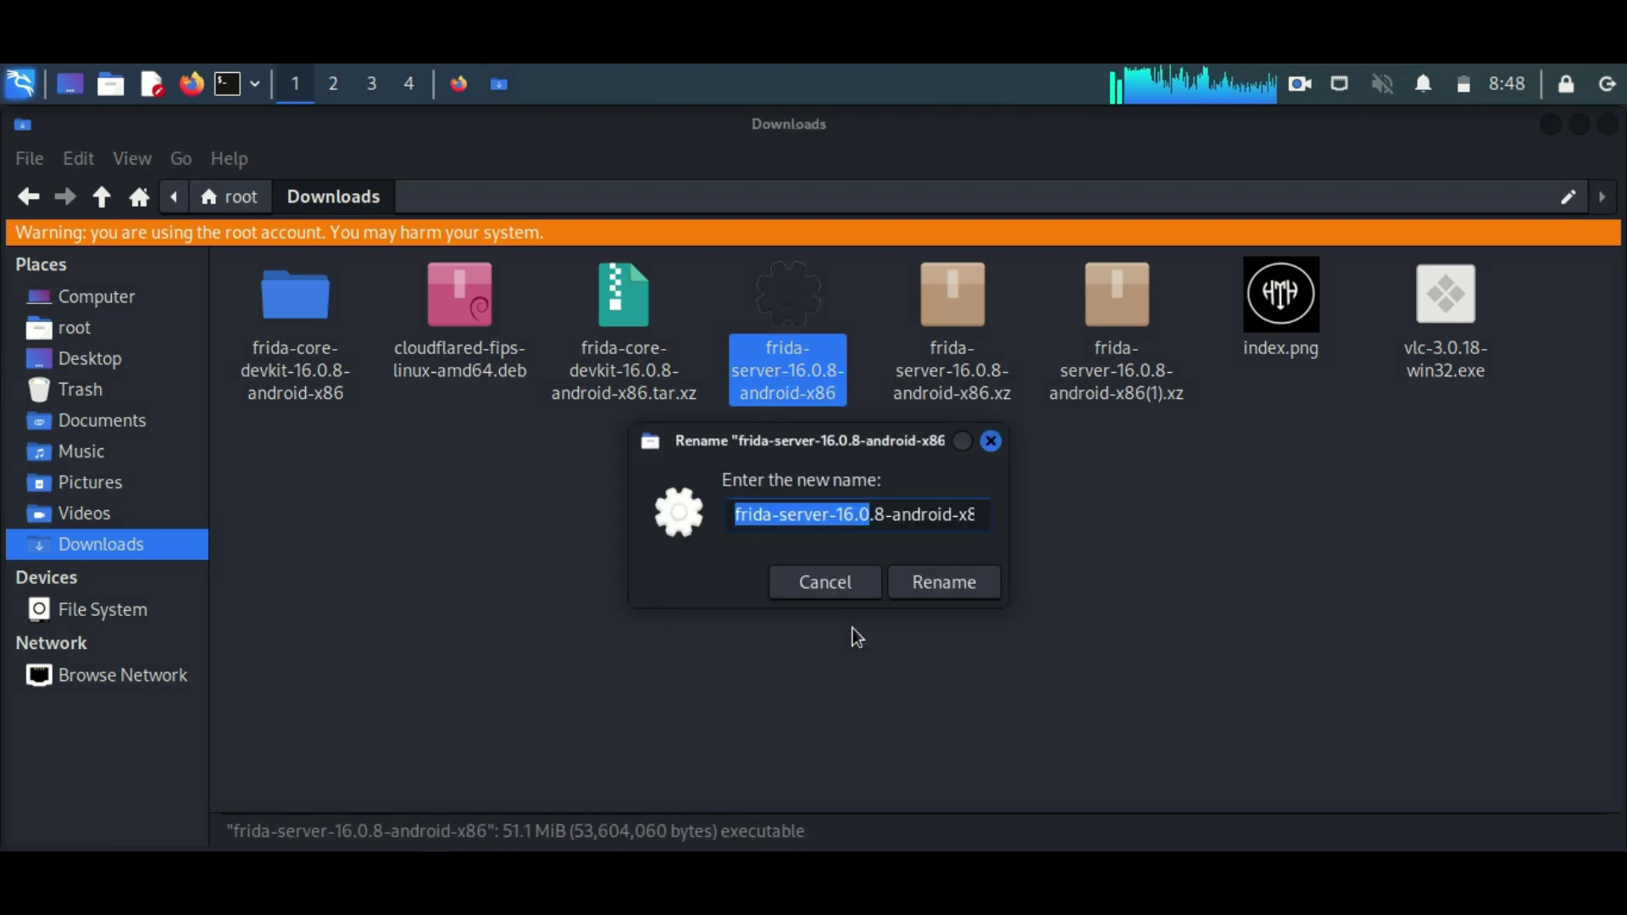
left_click(971, 513)
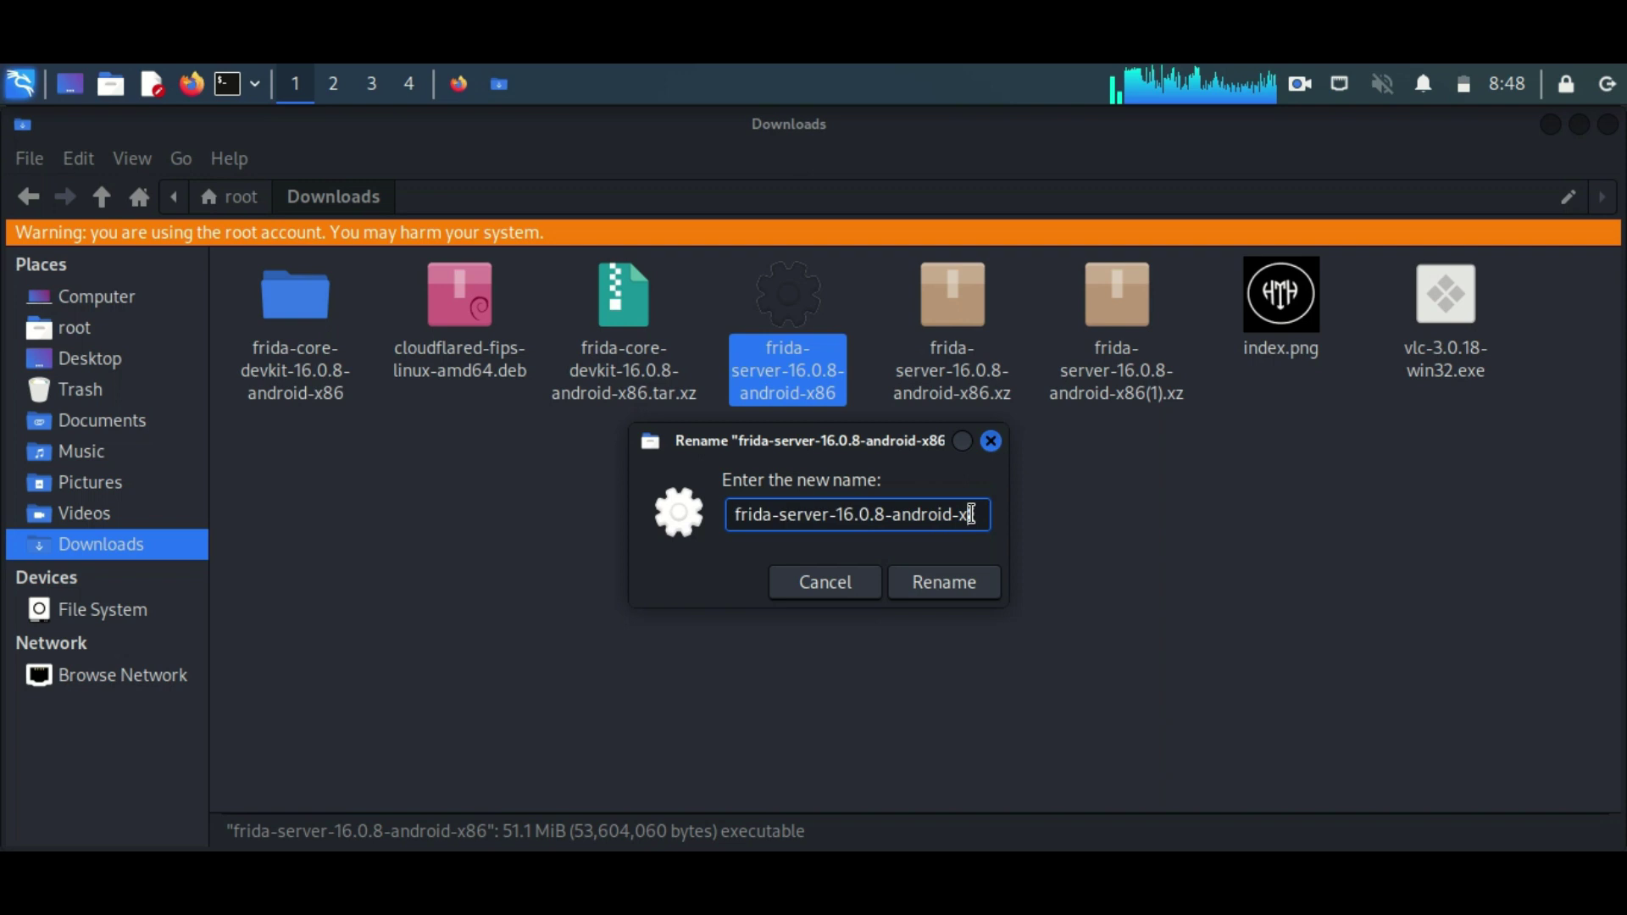
key("Right")
key("Right")
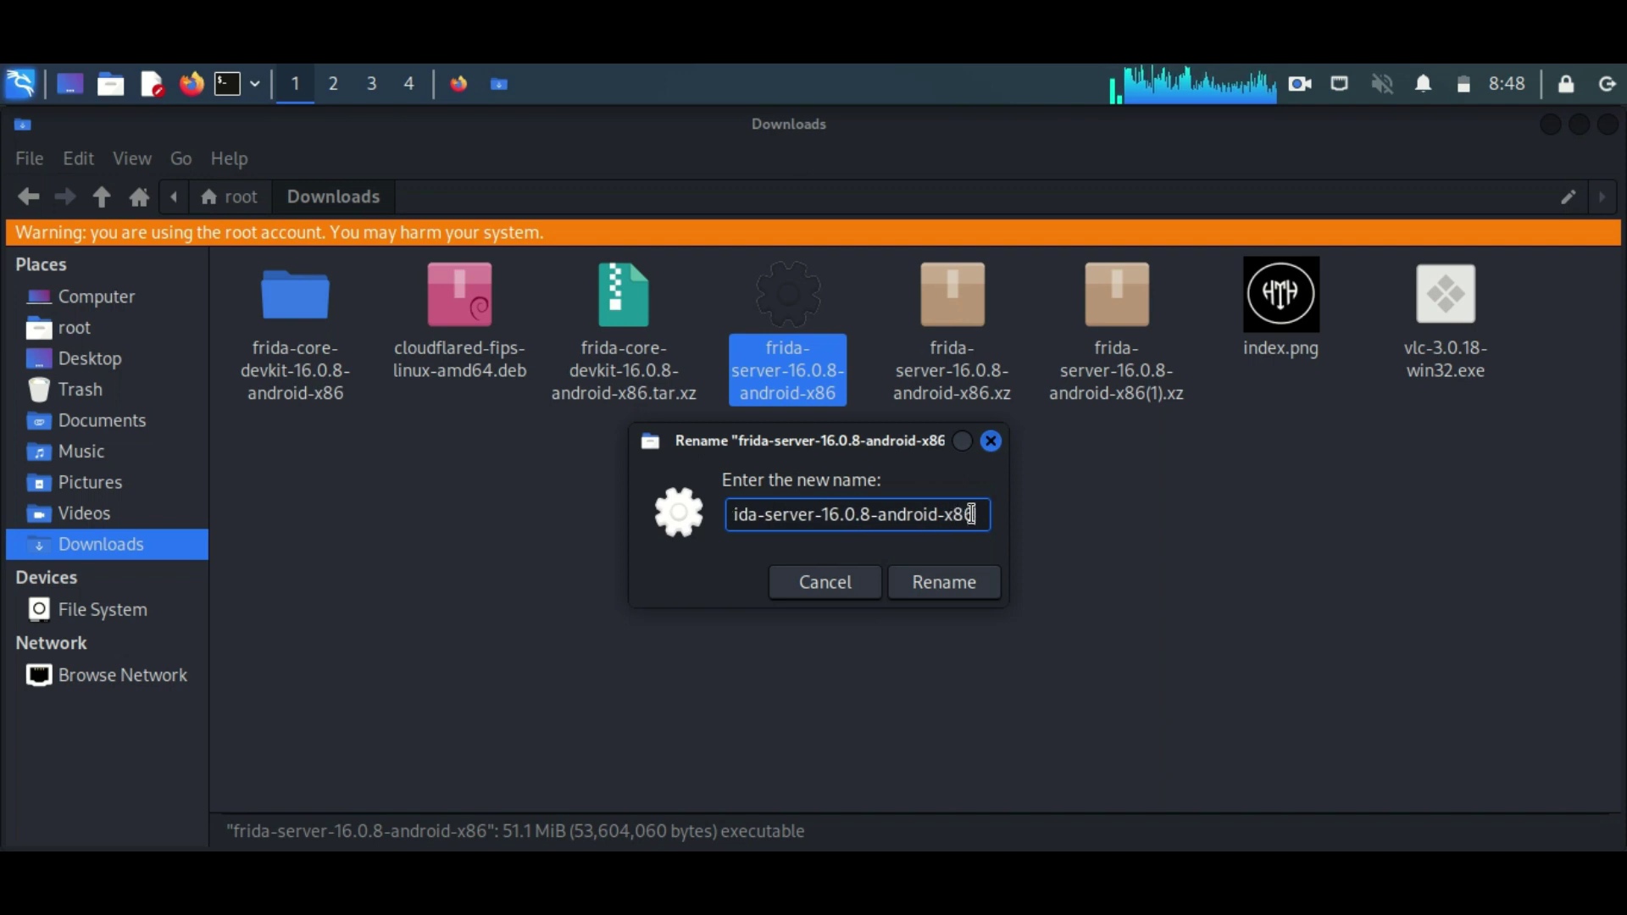
key("BackSpace")
key("BackSpace")
key("BackSpace")
key("BackSpace")
key("BackSpace")
key("BackSpace")
key("BackSpace")
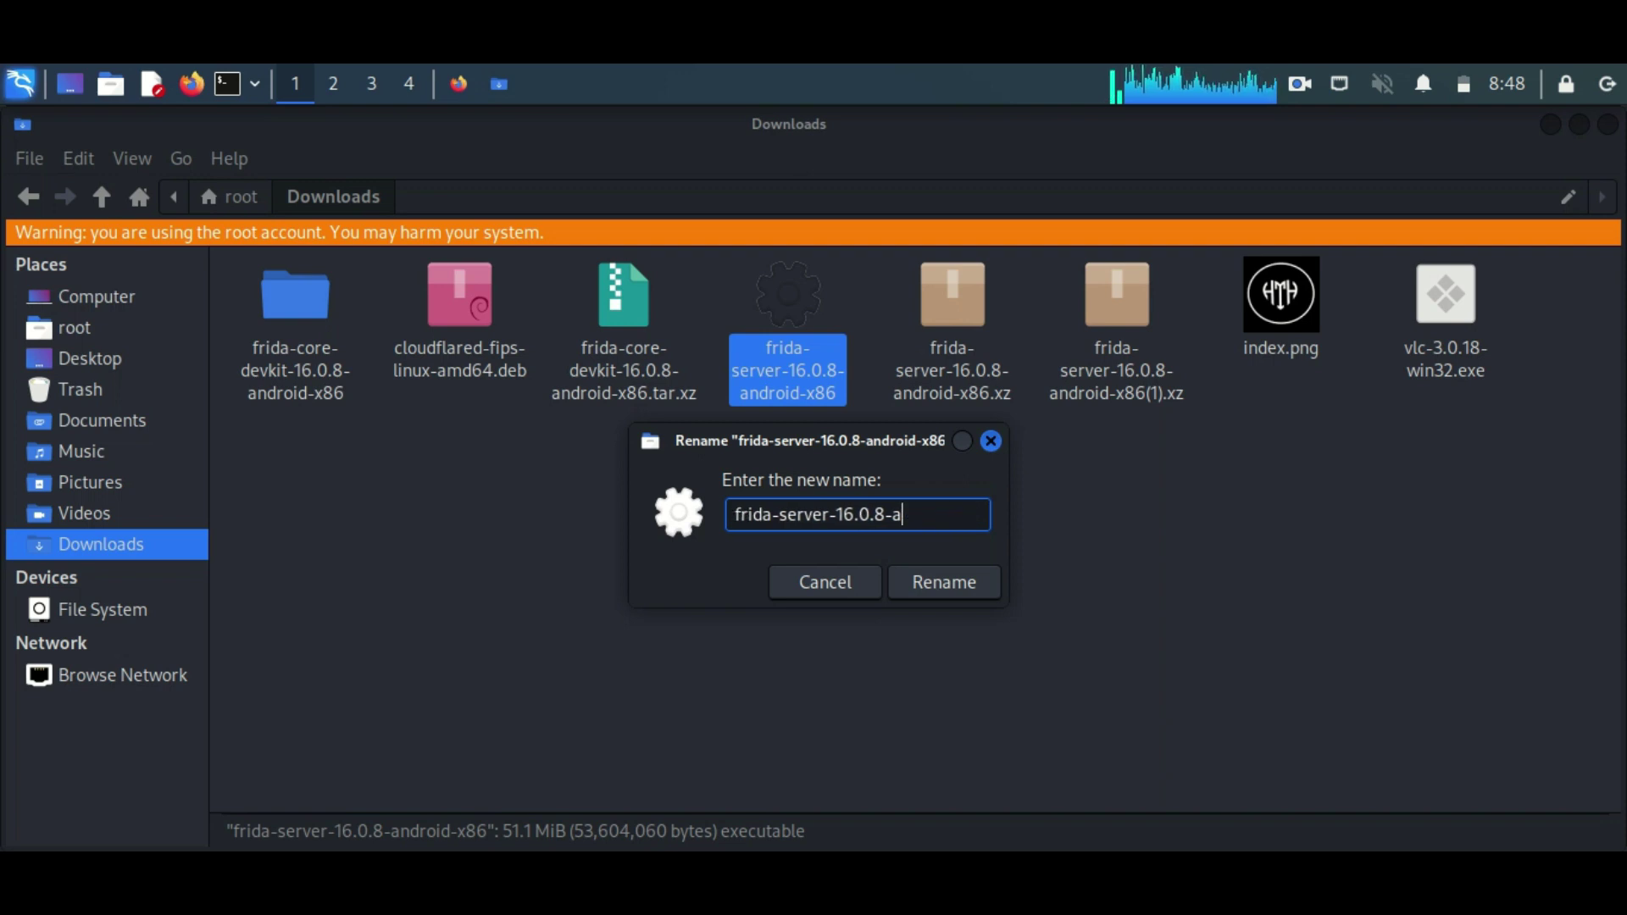
key("BackSpace")
key("BackSpace")
key("BackSpace")
key("BackSpace")
key("BackSpace")
key("BackSpace")
key("BackSpace")
key("BackSpace")
key("BackSpace")
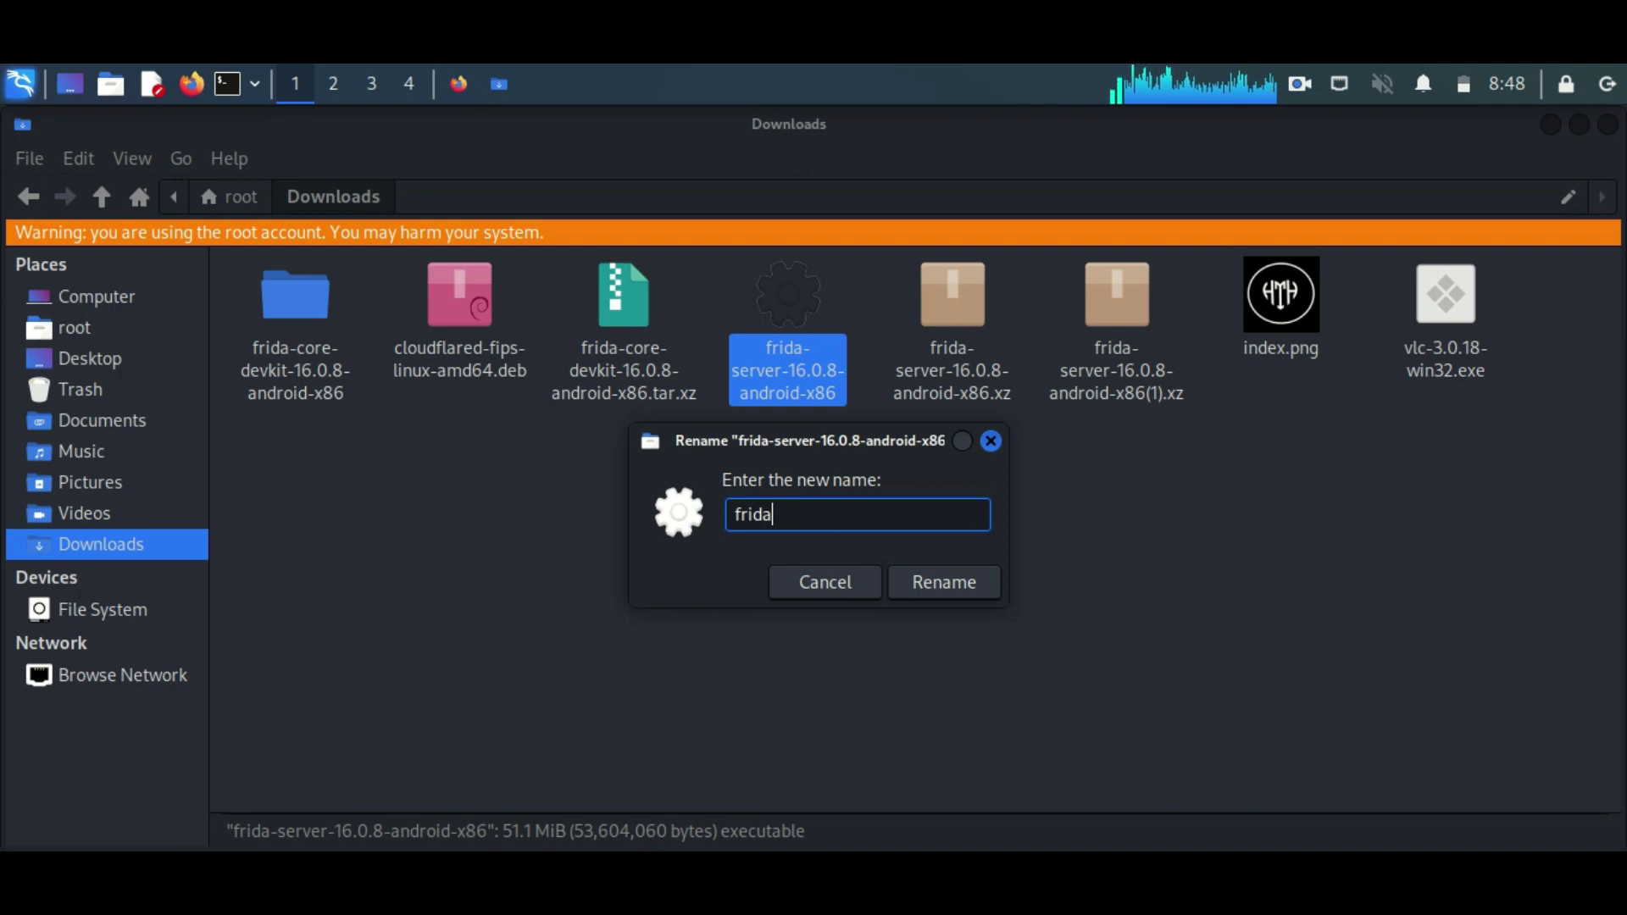
type("server")
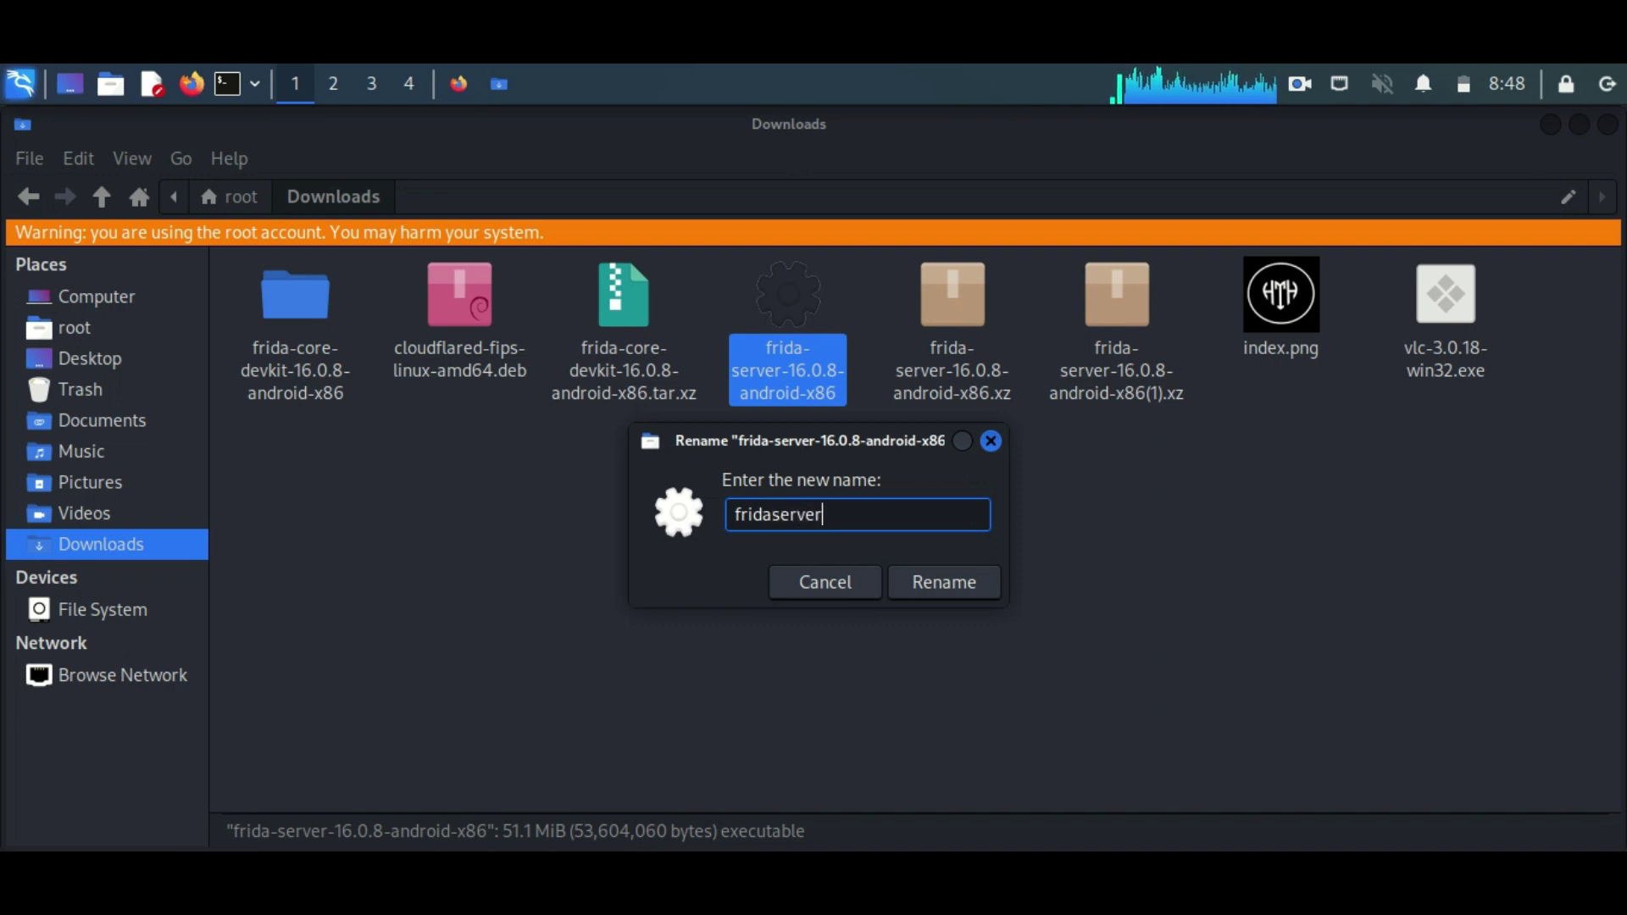
left_click(939, 579)
left_click(937, 576)
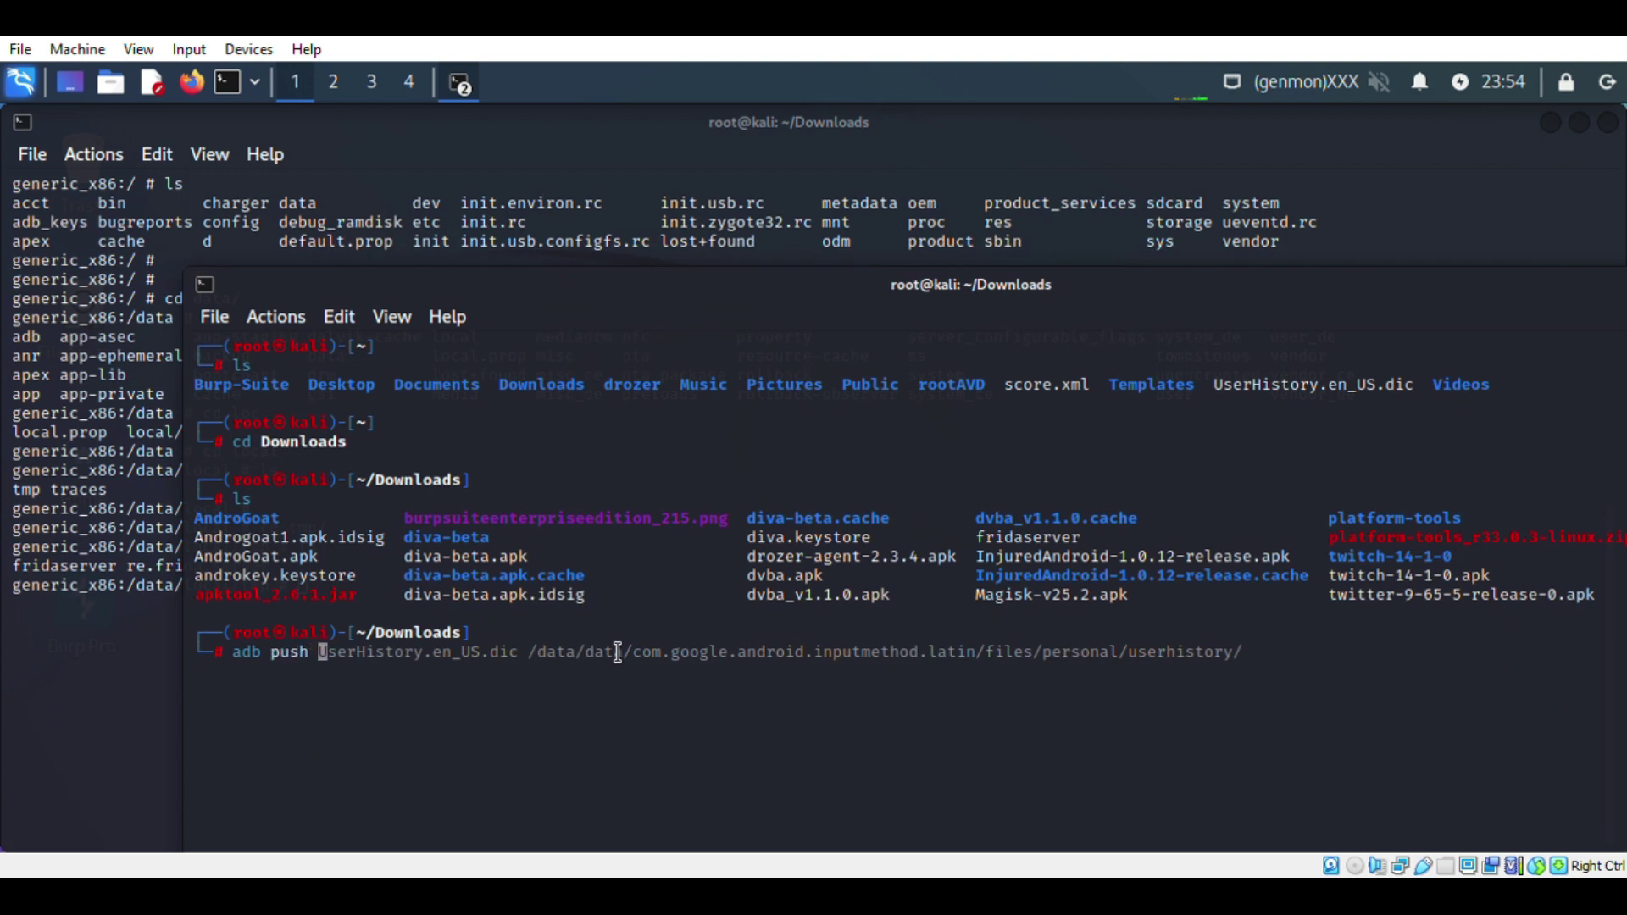
Step: Run 'adb push fridaserver /data/local/tmp/' to copy fridaserver onto the emulator
key("Up")
key("Right")
key("Right")
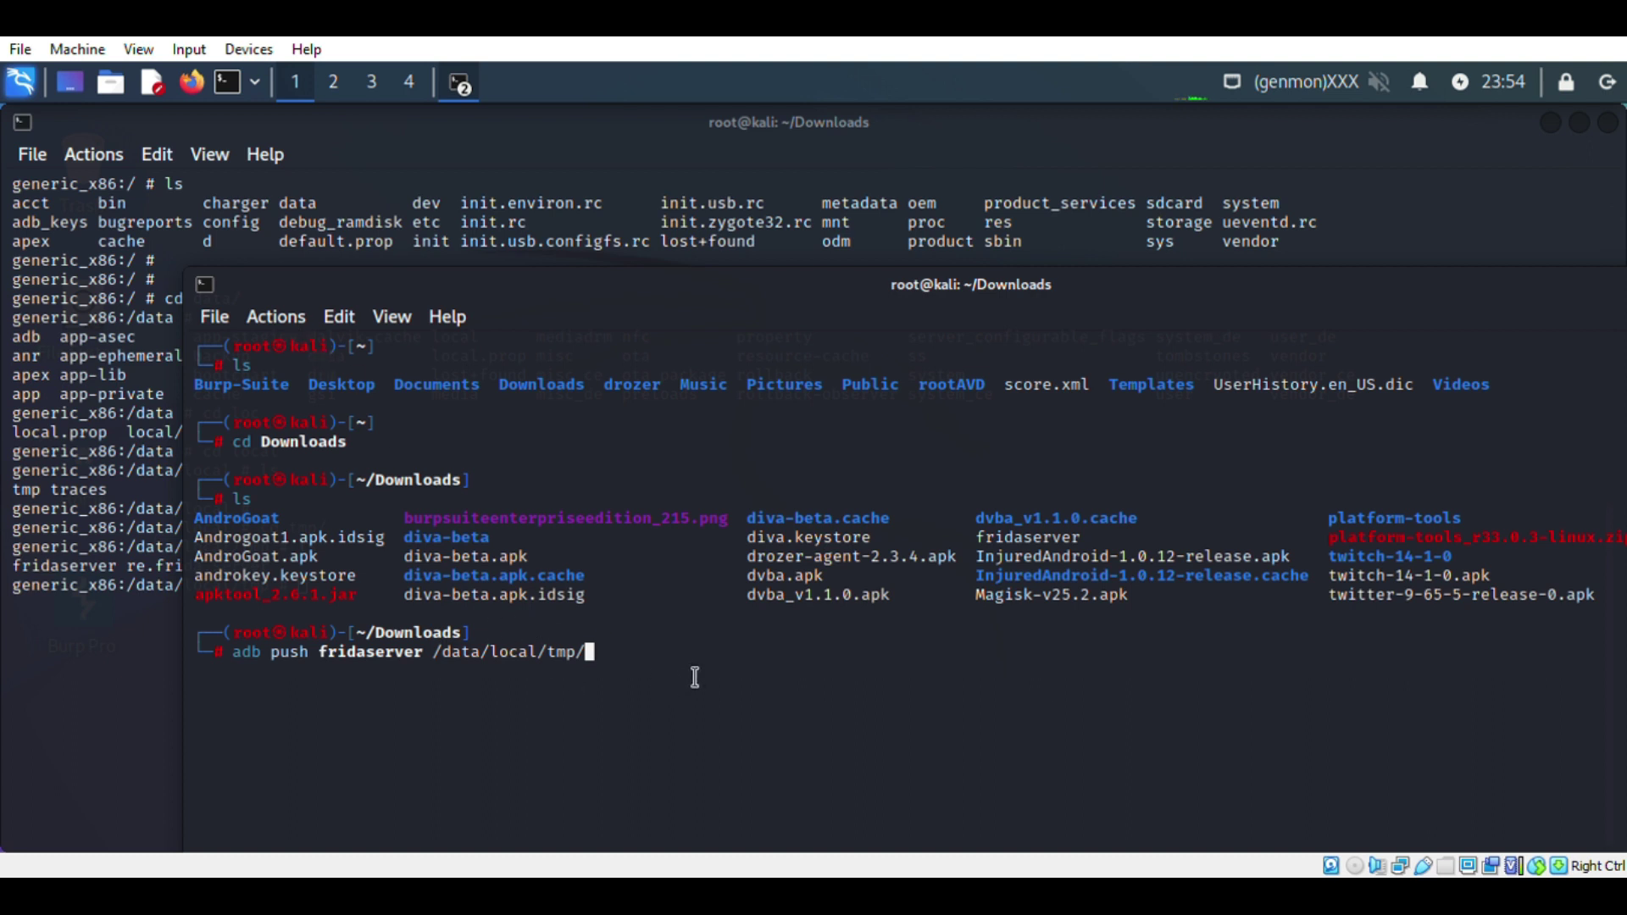
key("Return")
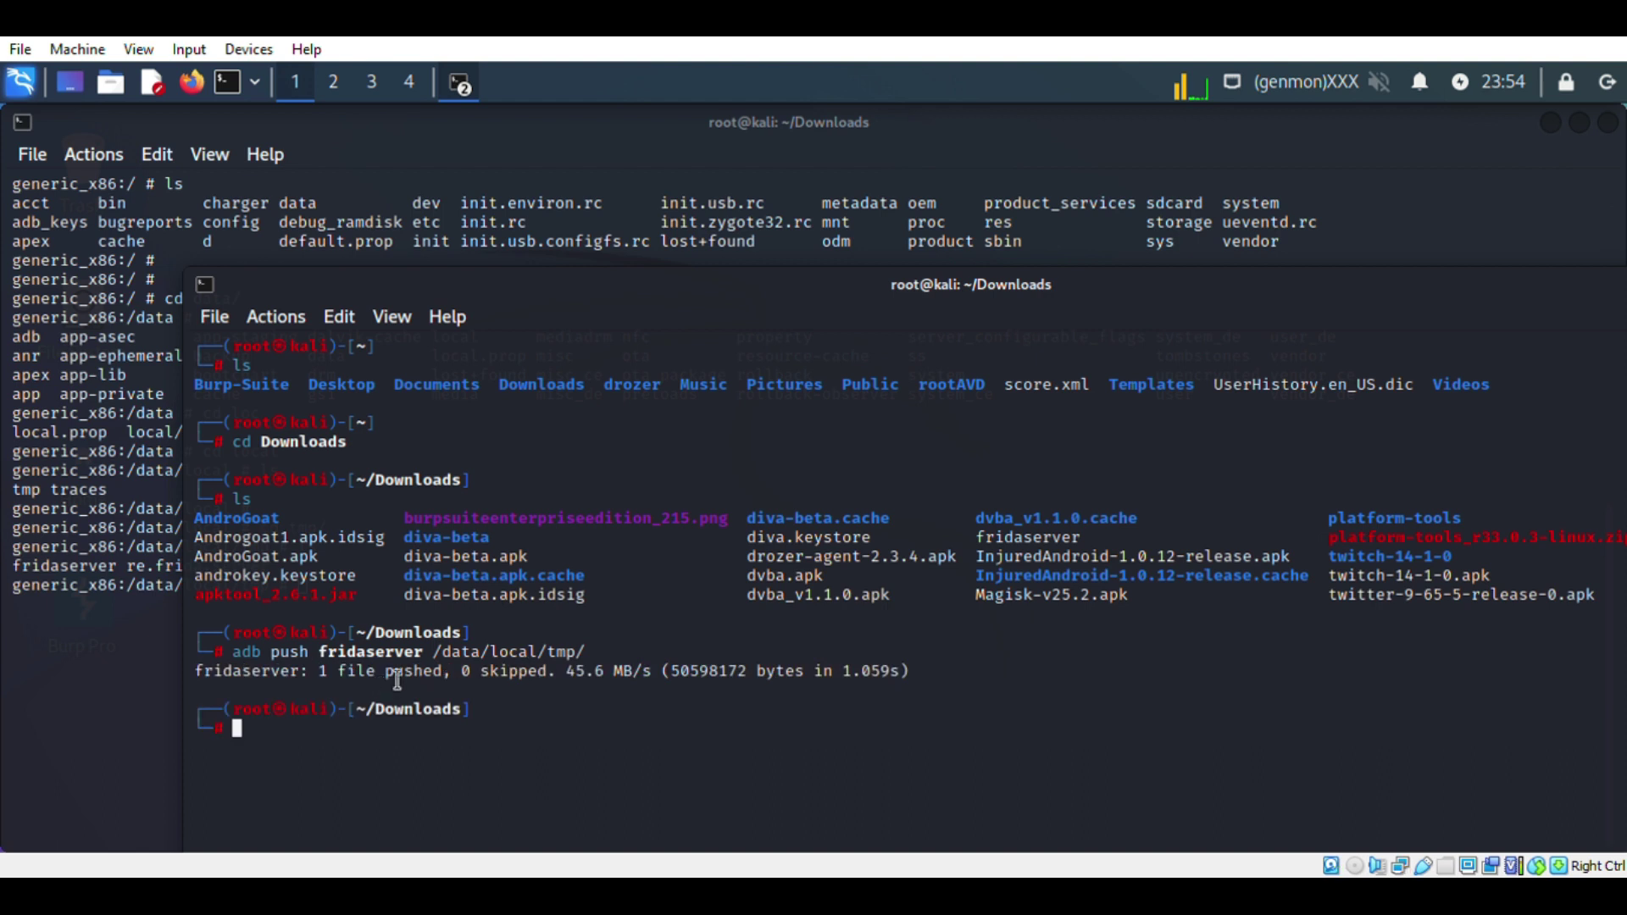
Step: In the emulator shell, change into /data/local/tmp and list it, showing fridaserver
left_click(117, 668)
type("adb shell")
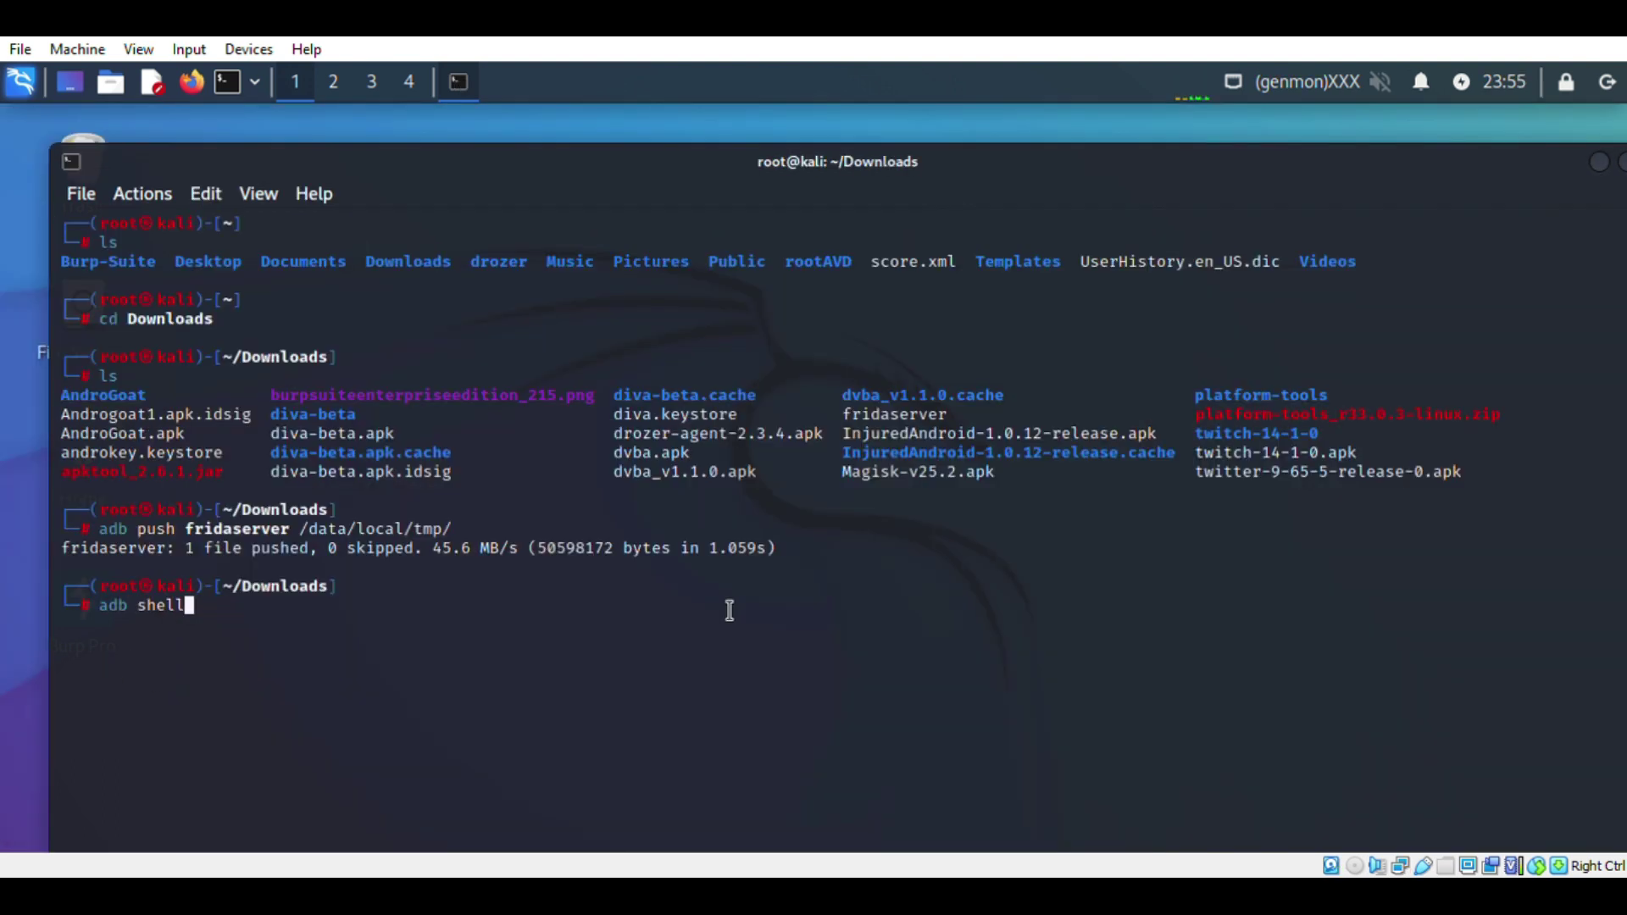
type("cd ")
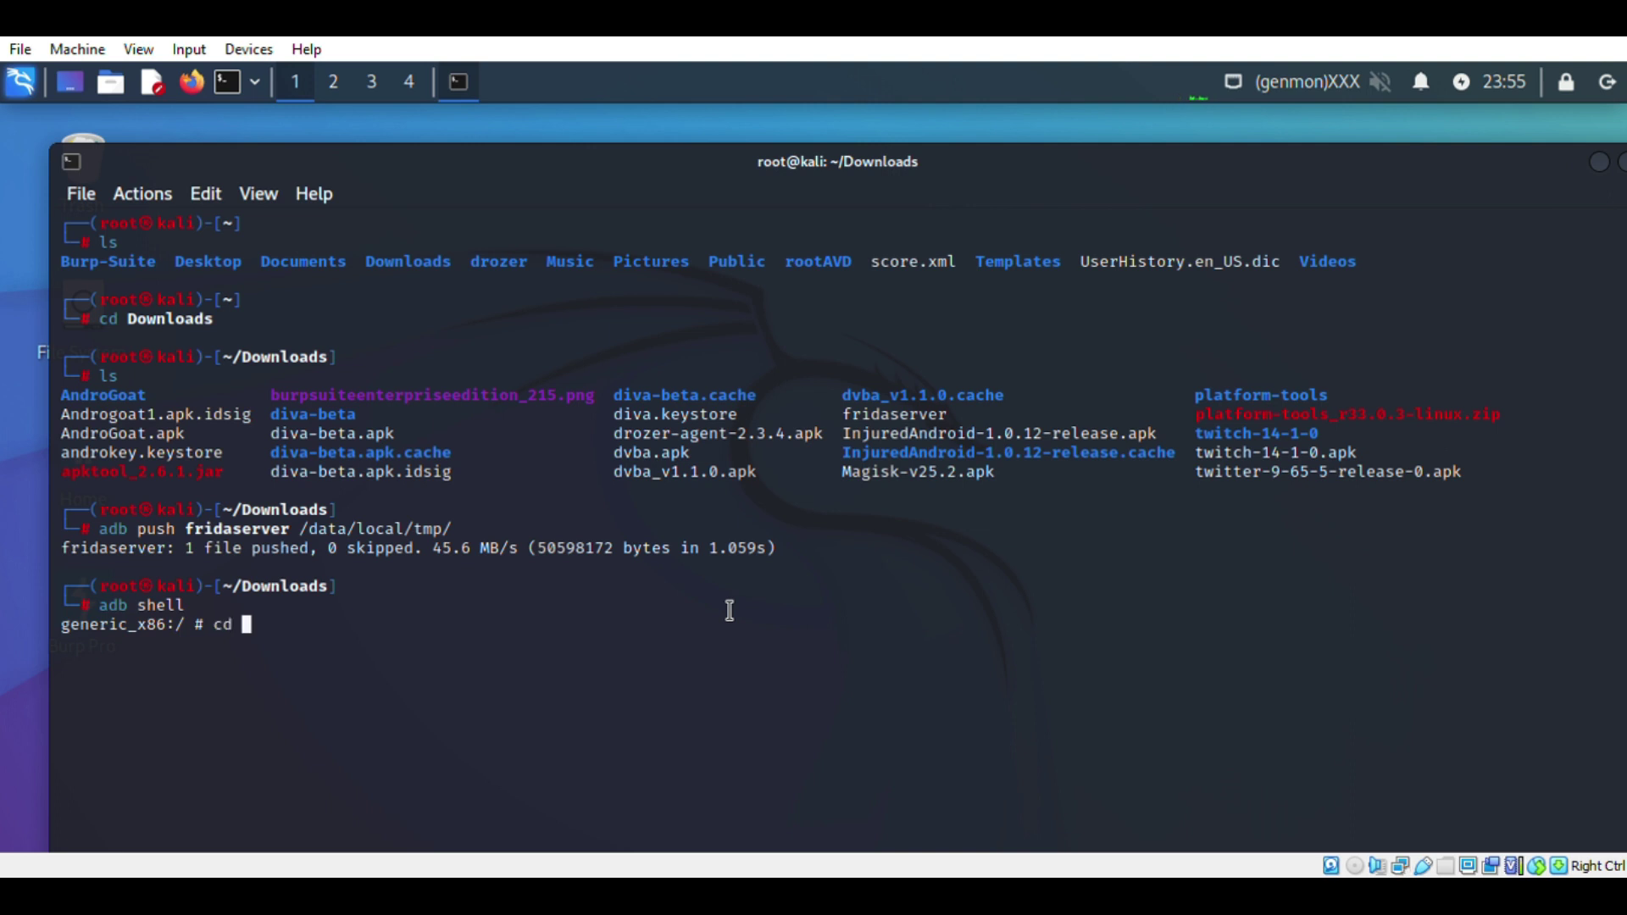
type("da")
key("Tab")
type("loc")
key("Tab")
key("Tab")
type("/")
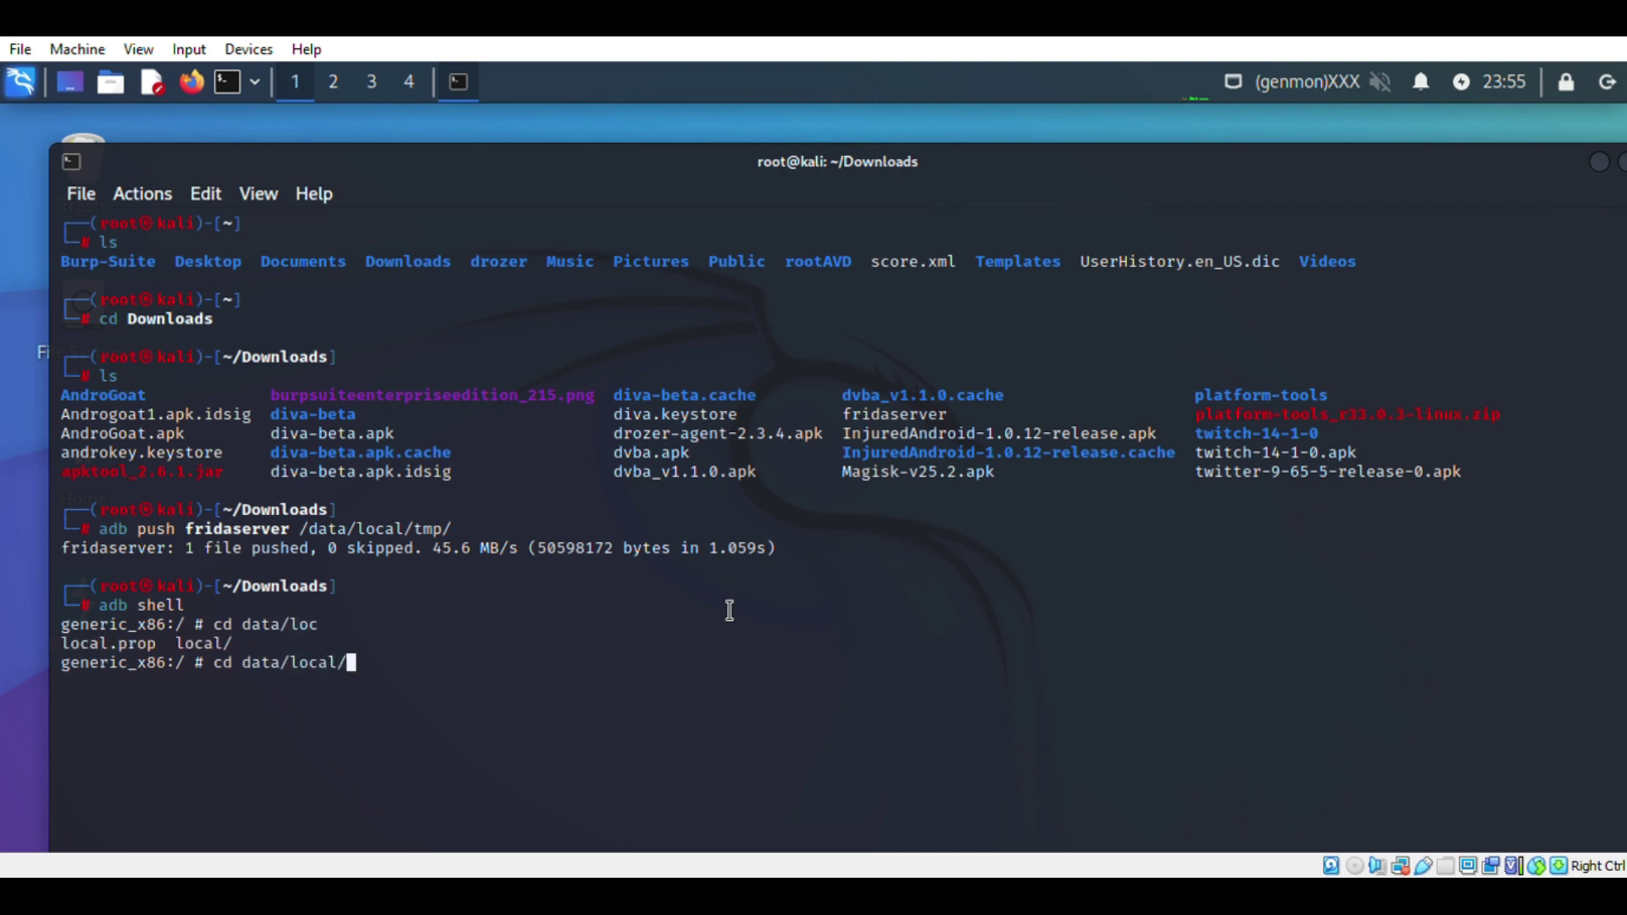
type("tmp/")
key("Return")
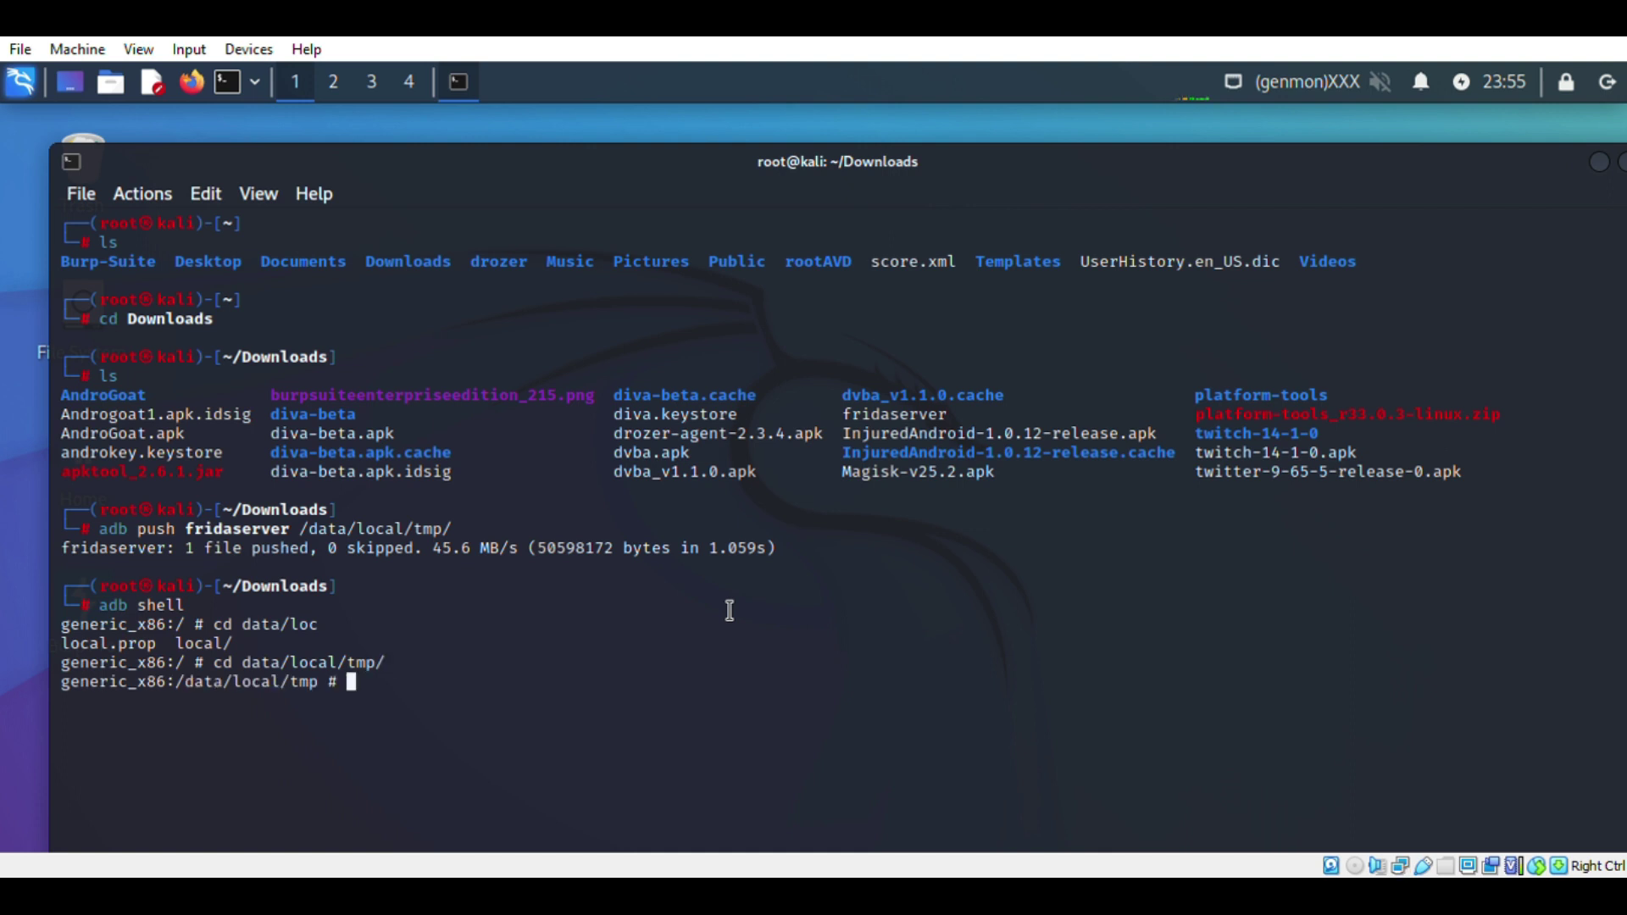
type("ls")
key("Return")
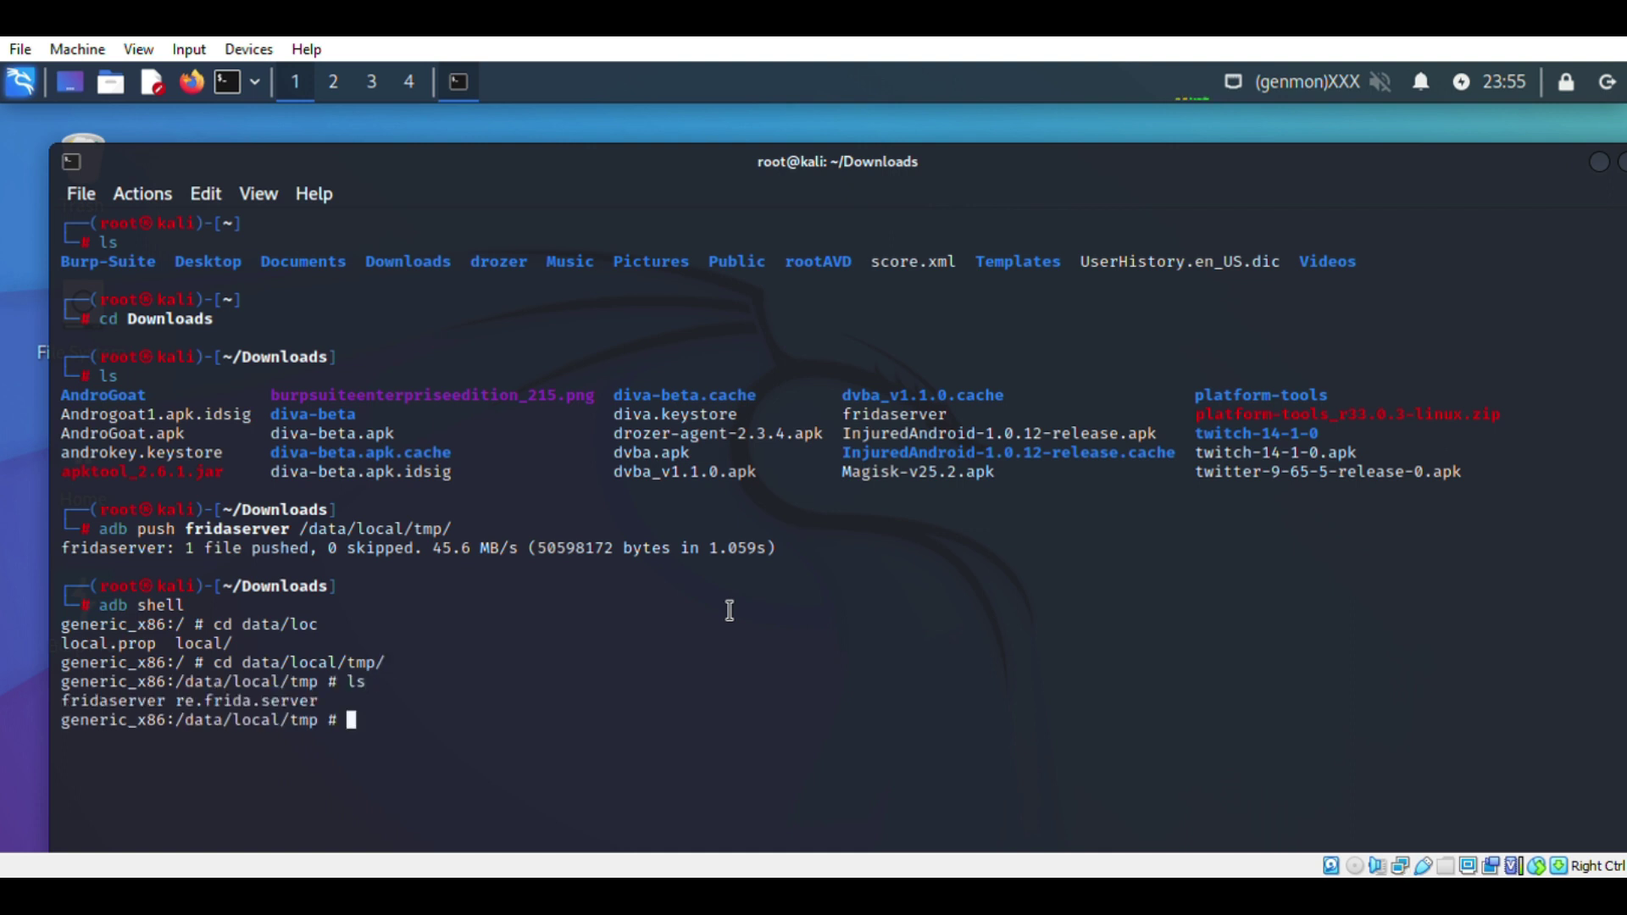
type("./fr")
type("ida")
key("Tab")
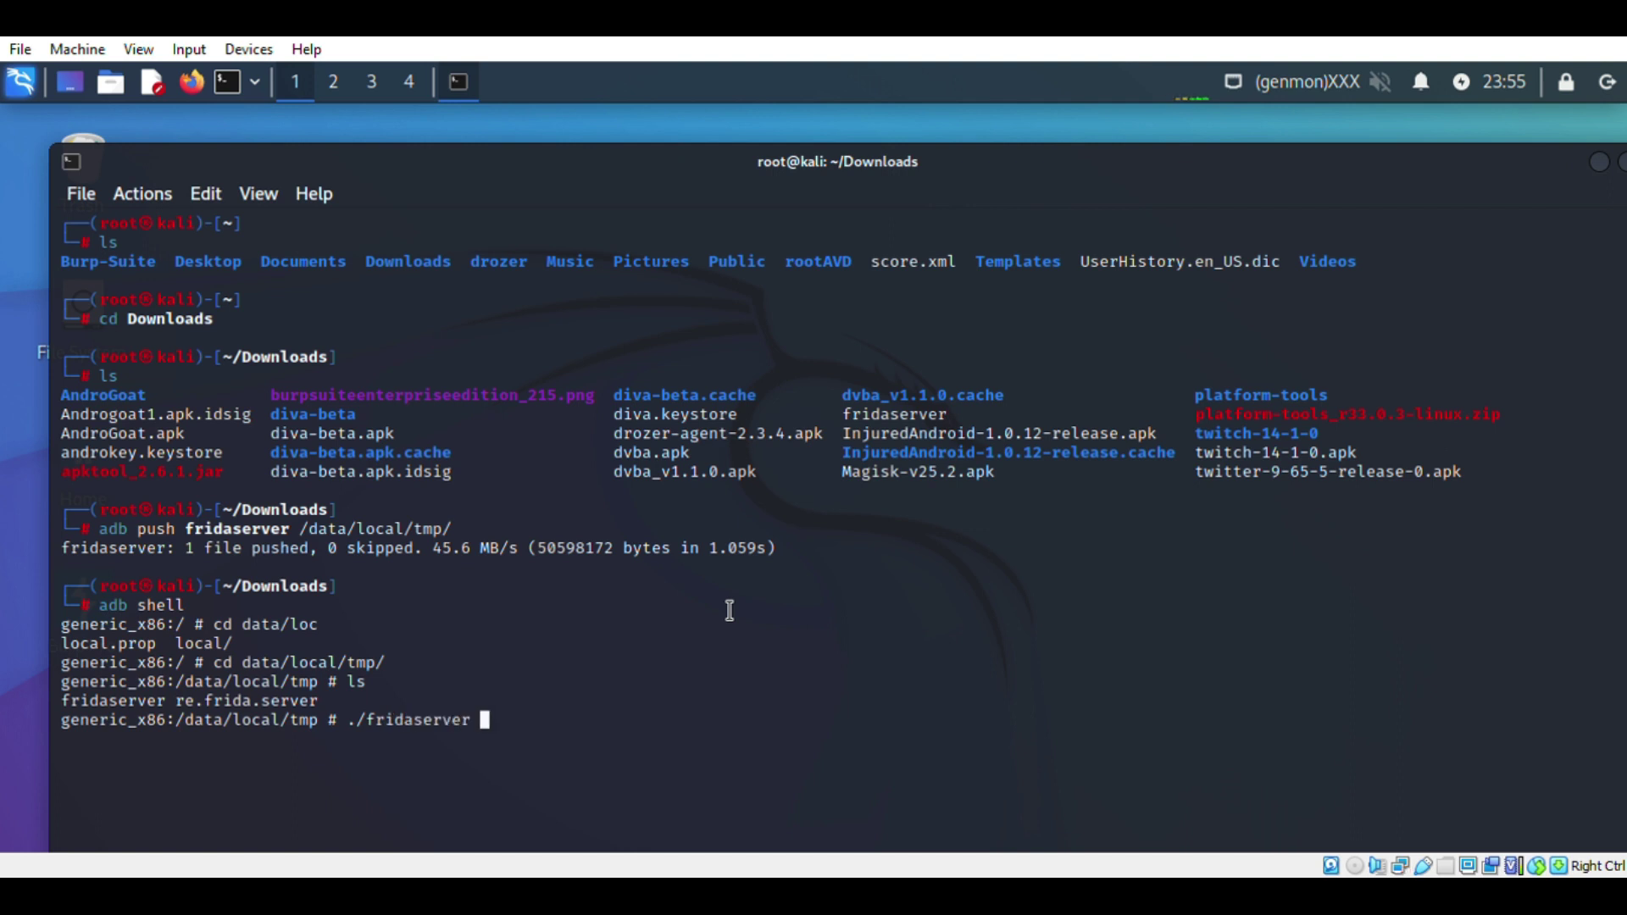
Step: Try ./fridaserver, get Permission denied, then run 'chmod 777 fridaserver'
key("Return")
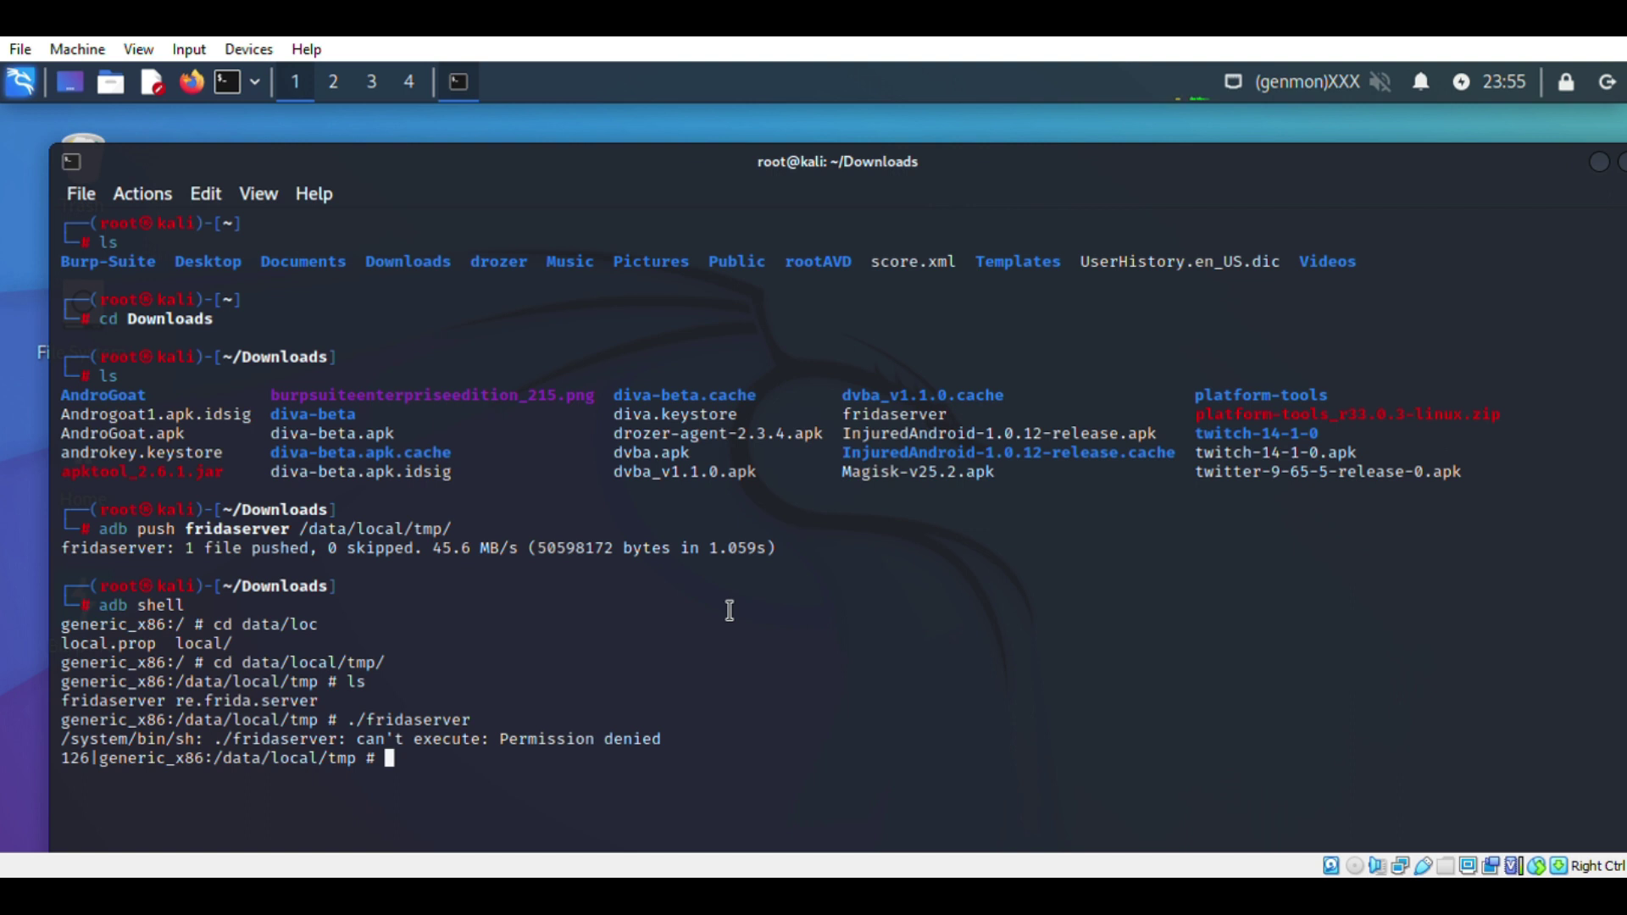
type("c")
type("hmod")
type(" 777 ")
type("fridaserver")
key("Return")
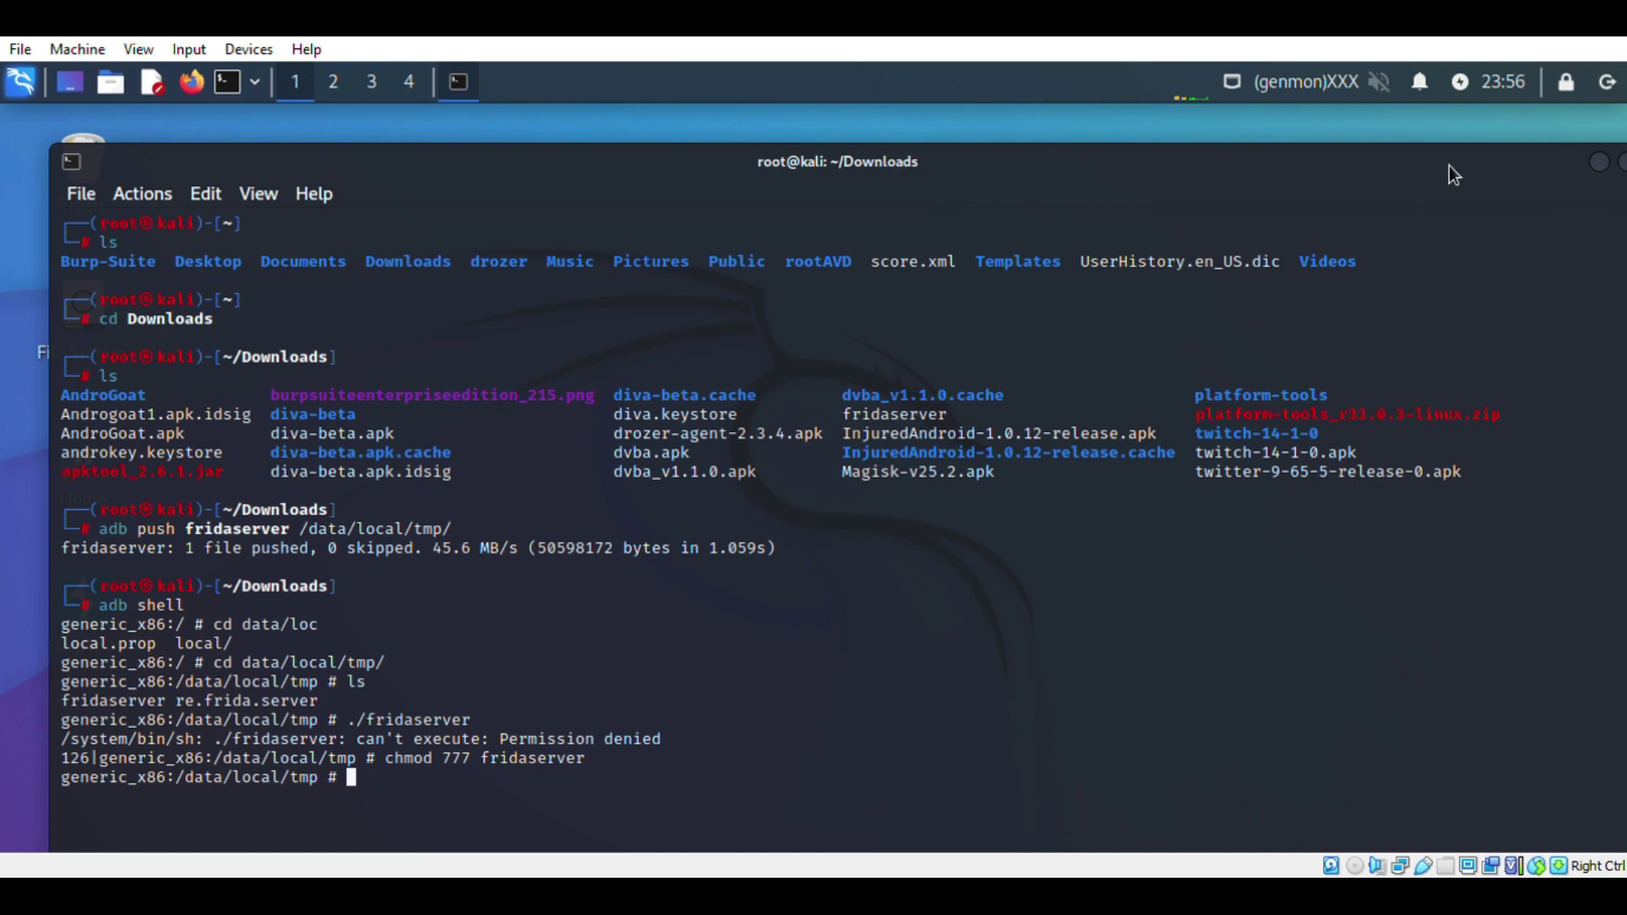
Step: Maximize the terminal and run 'ls -la', showing fridaserver with rwxrwxrwx permissions
double_click(1256, 168)
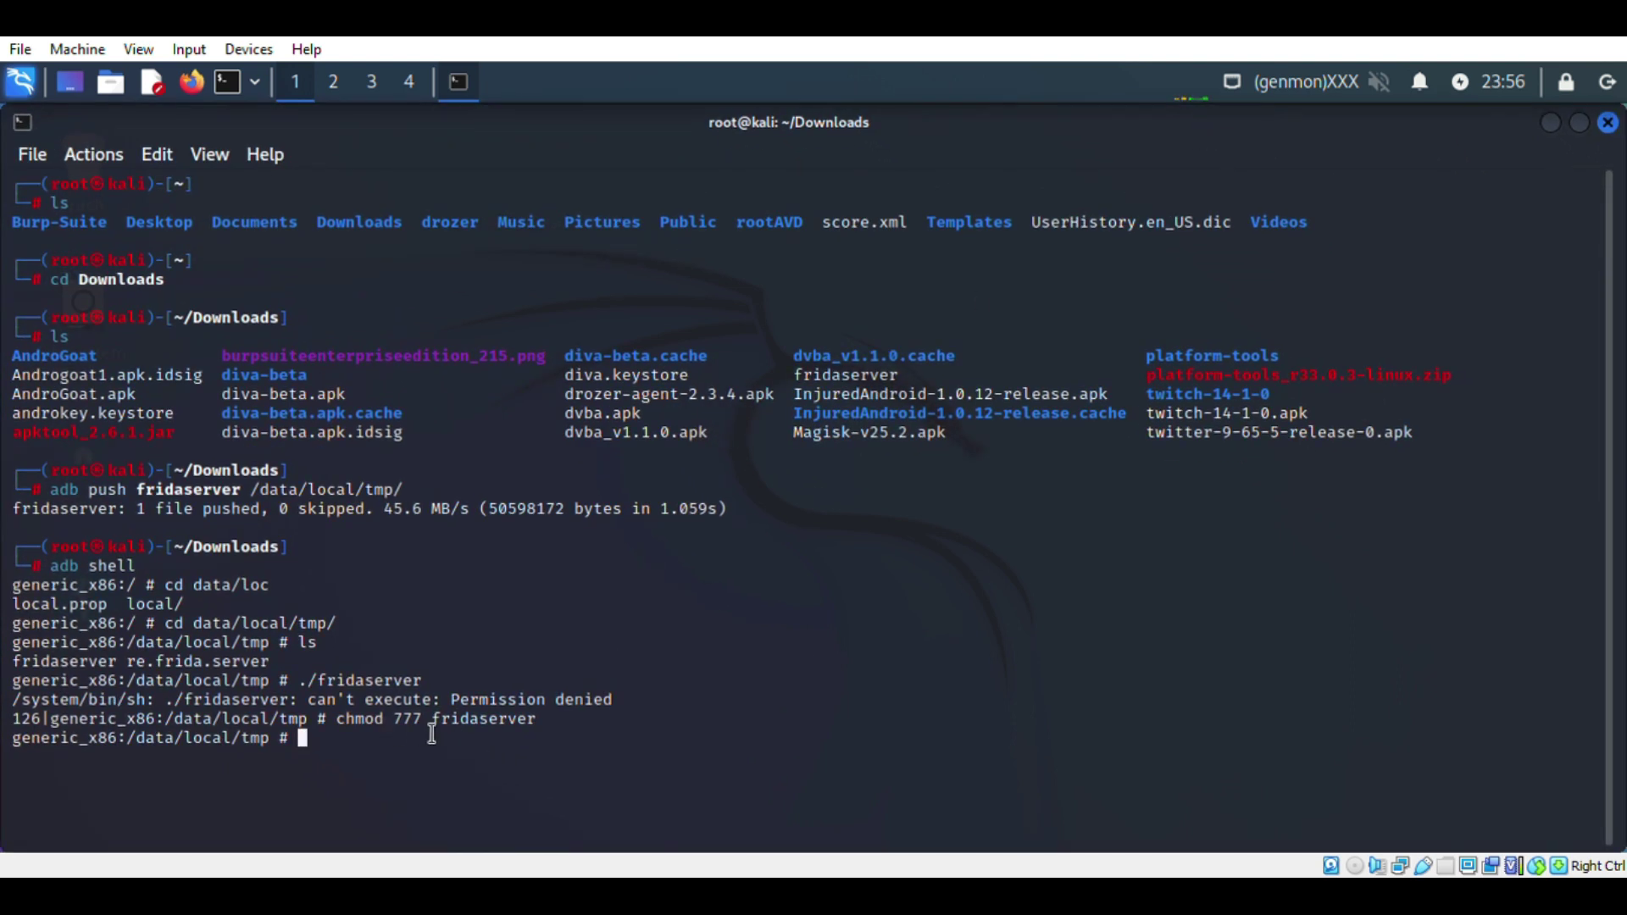
left_click_drag(337, 721, 537, 719)
left_click(667, 768)
type("ls ")
type("-la")
key("Return")
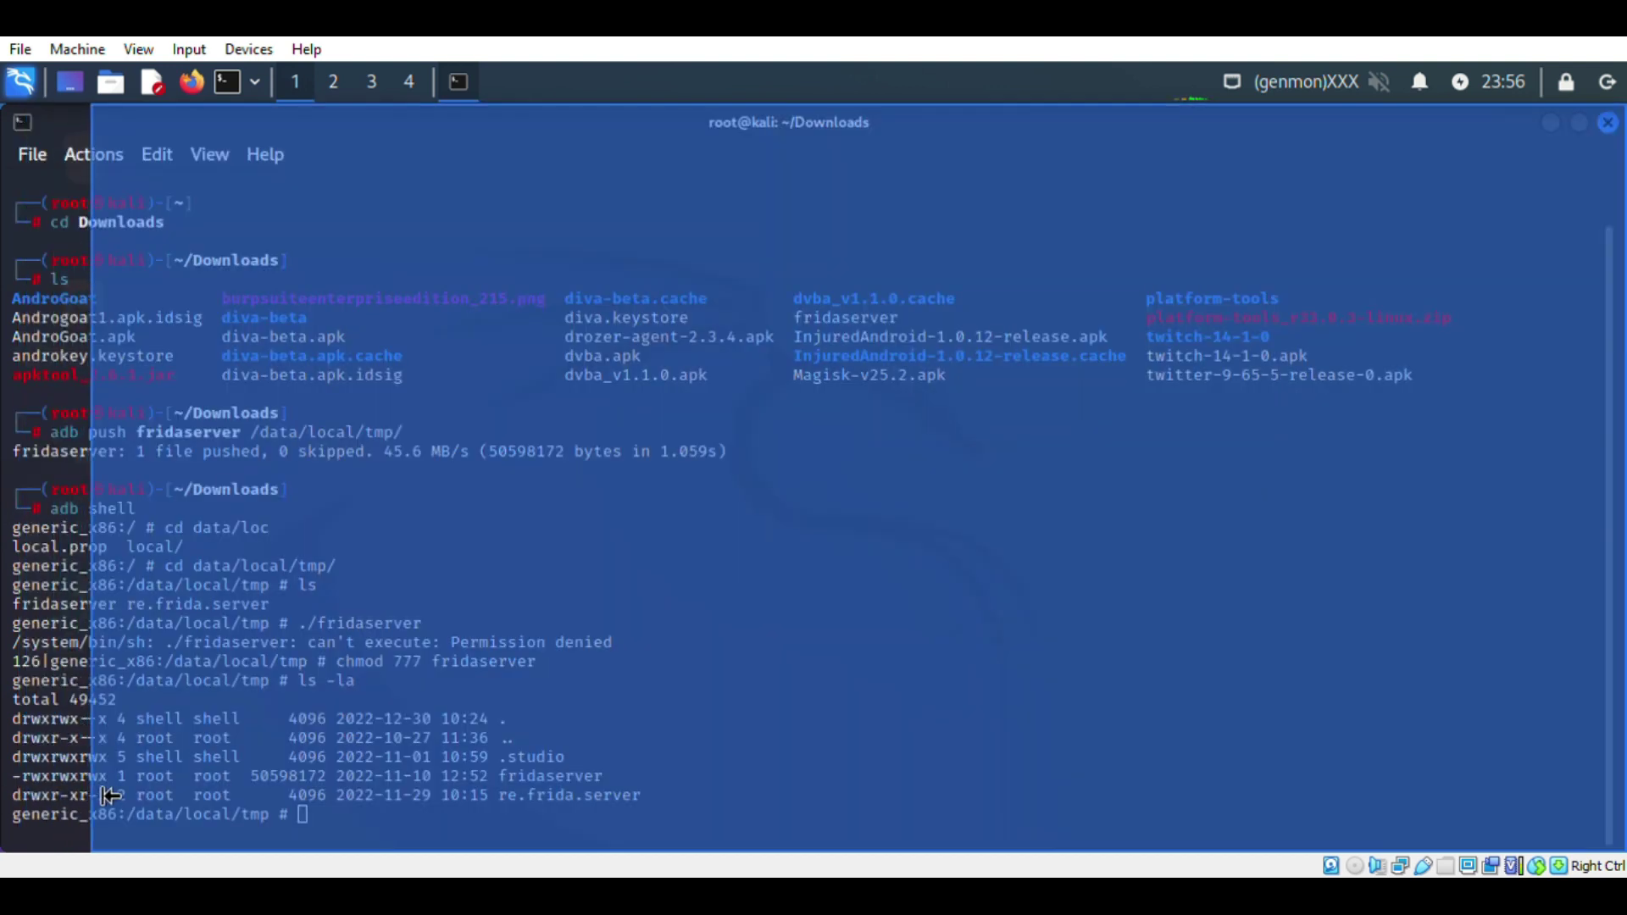
Step: Shrink the terminal window back and launch ./fridaserver on the emulator
left_click_drag(109, 794, 100, 794)
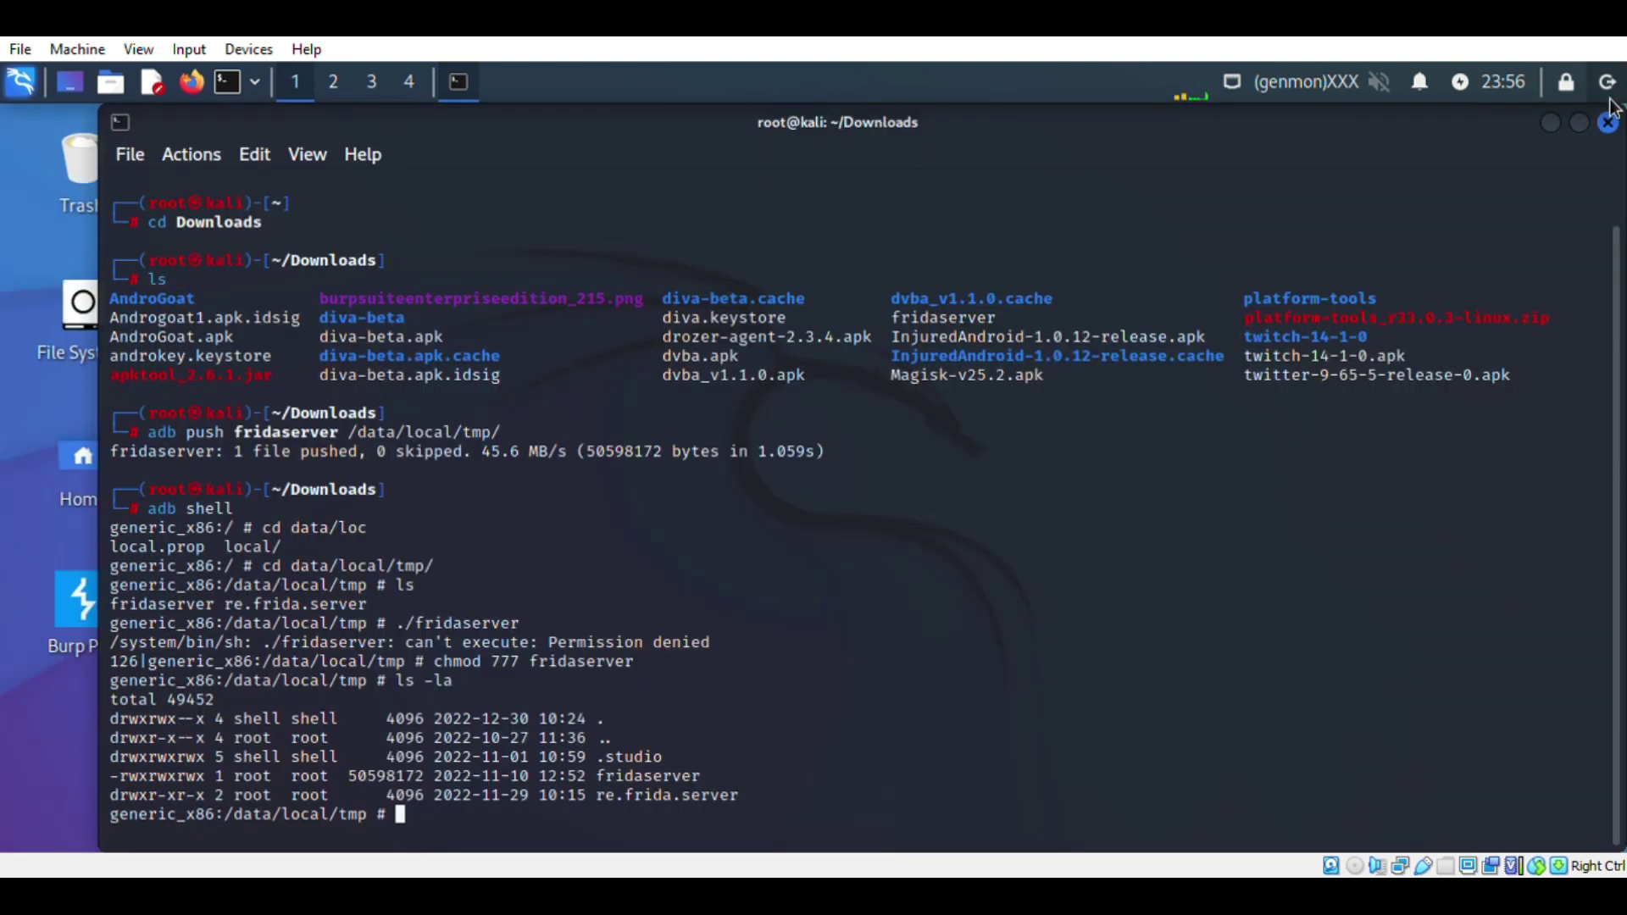
left_click_drag(1257, 133, 1241, 134)
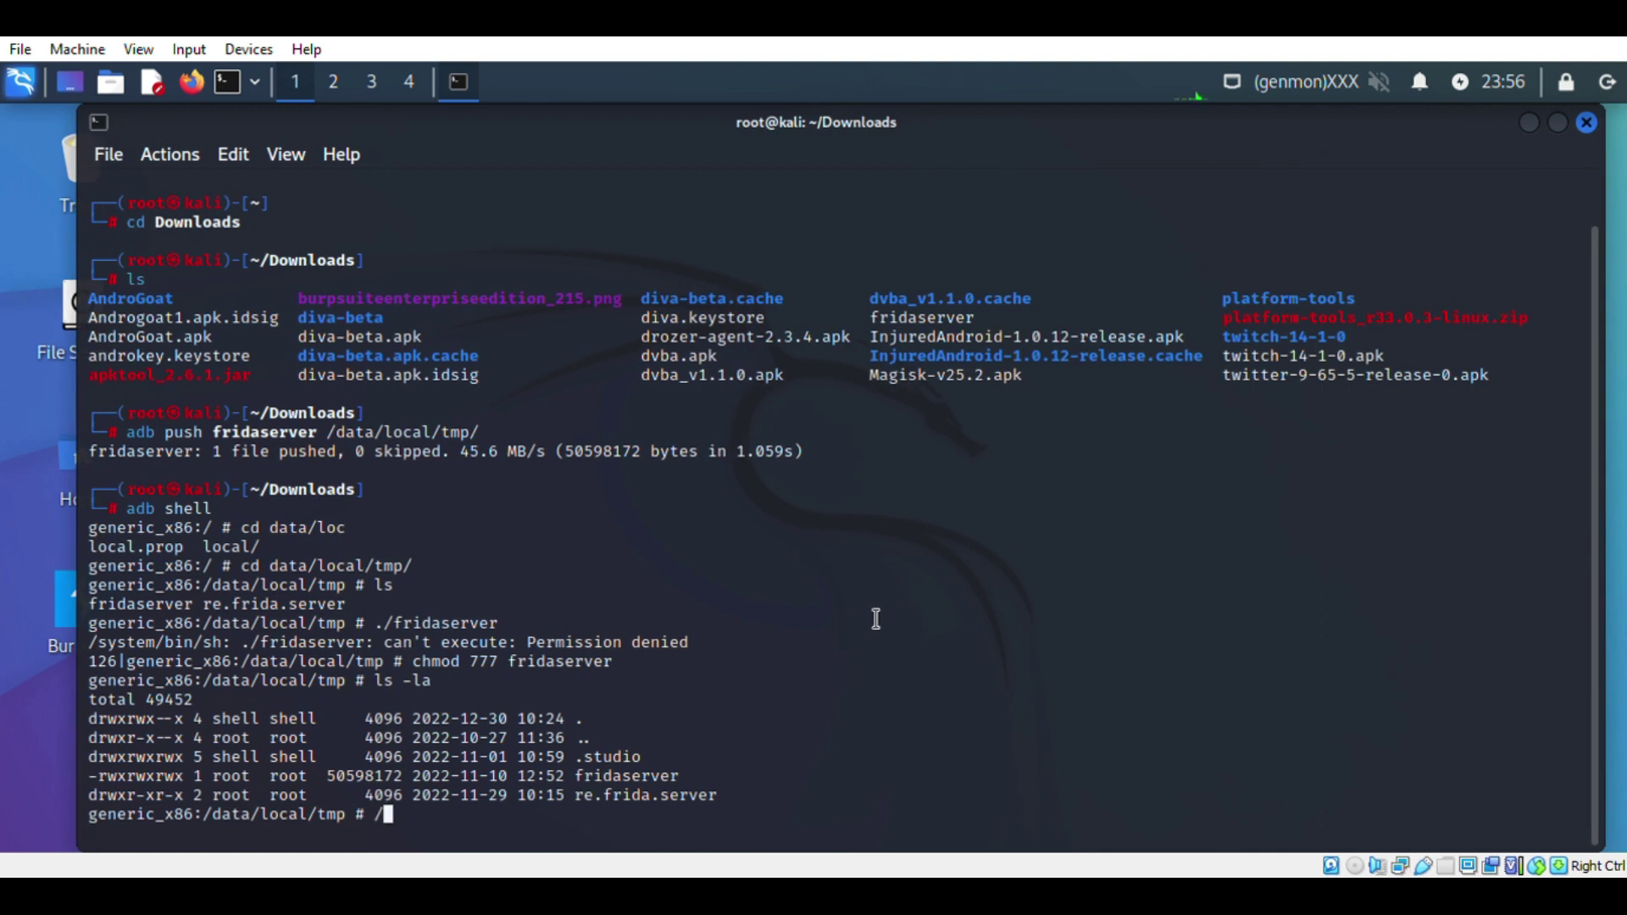
type("./")
type("fr")
key("Tab")
key("Return")
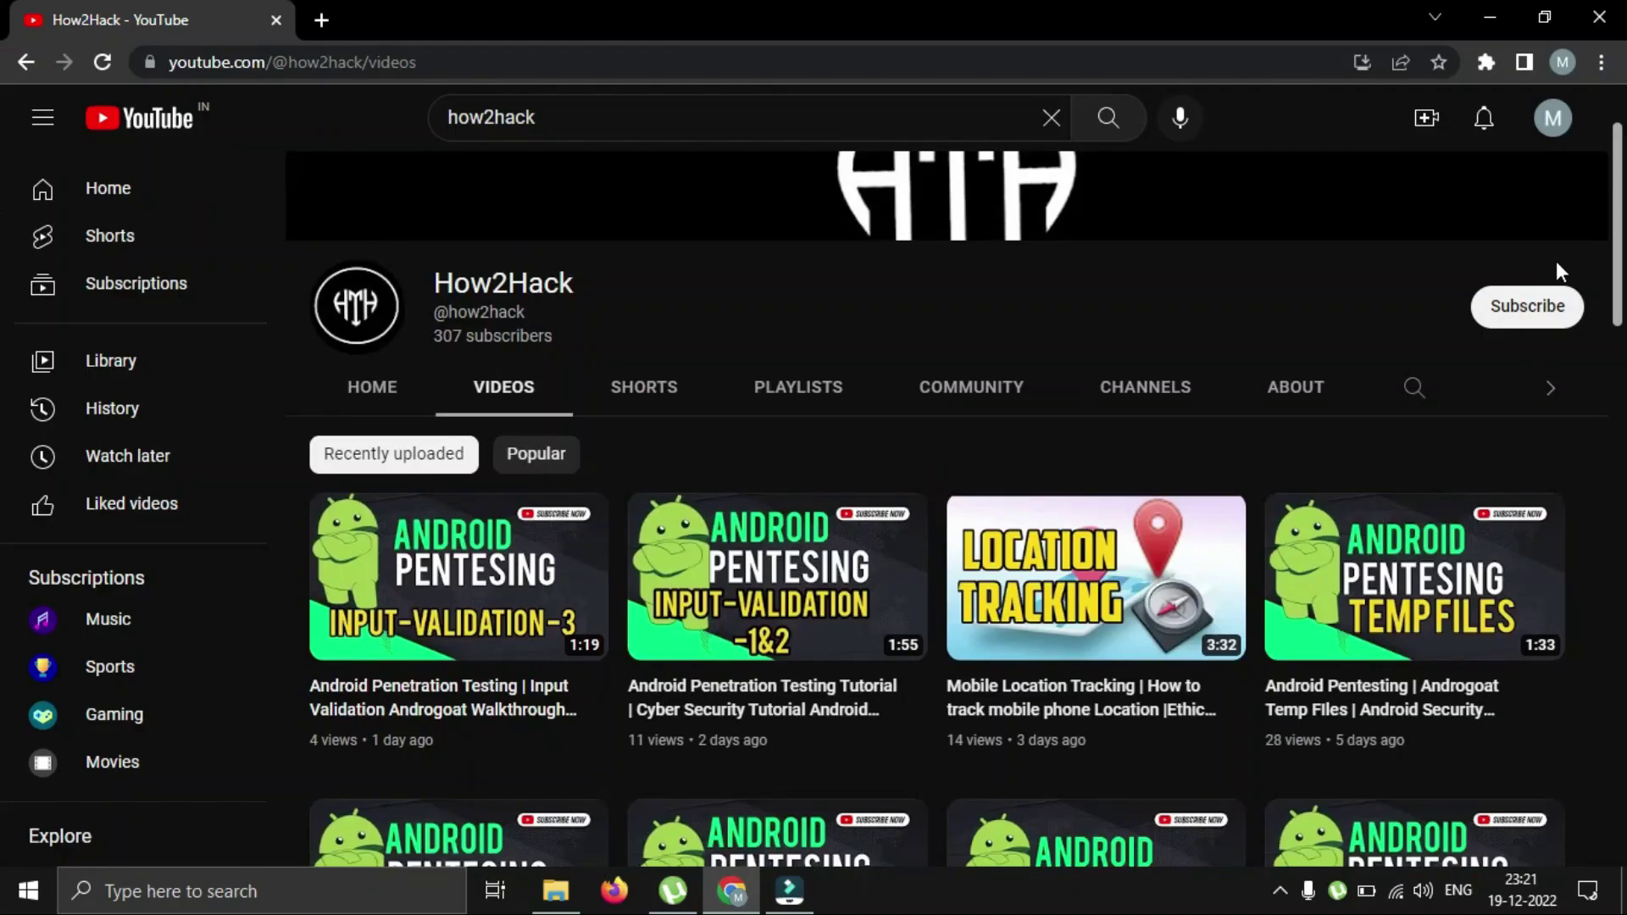
left_click(1550, 306)
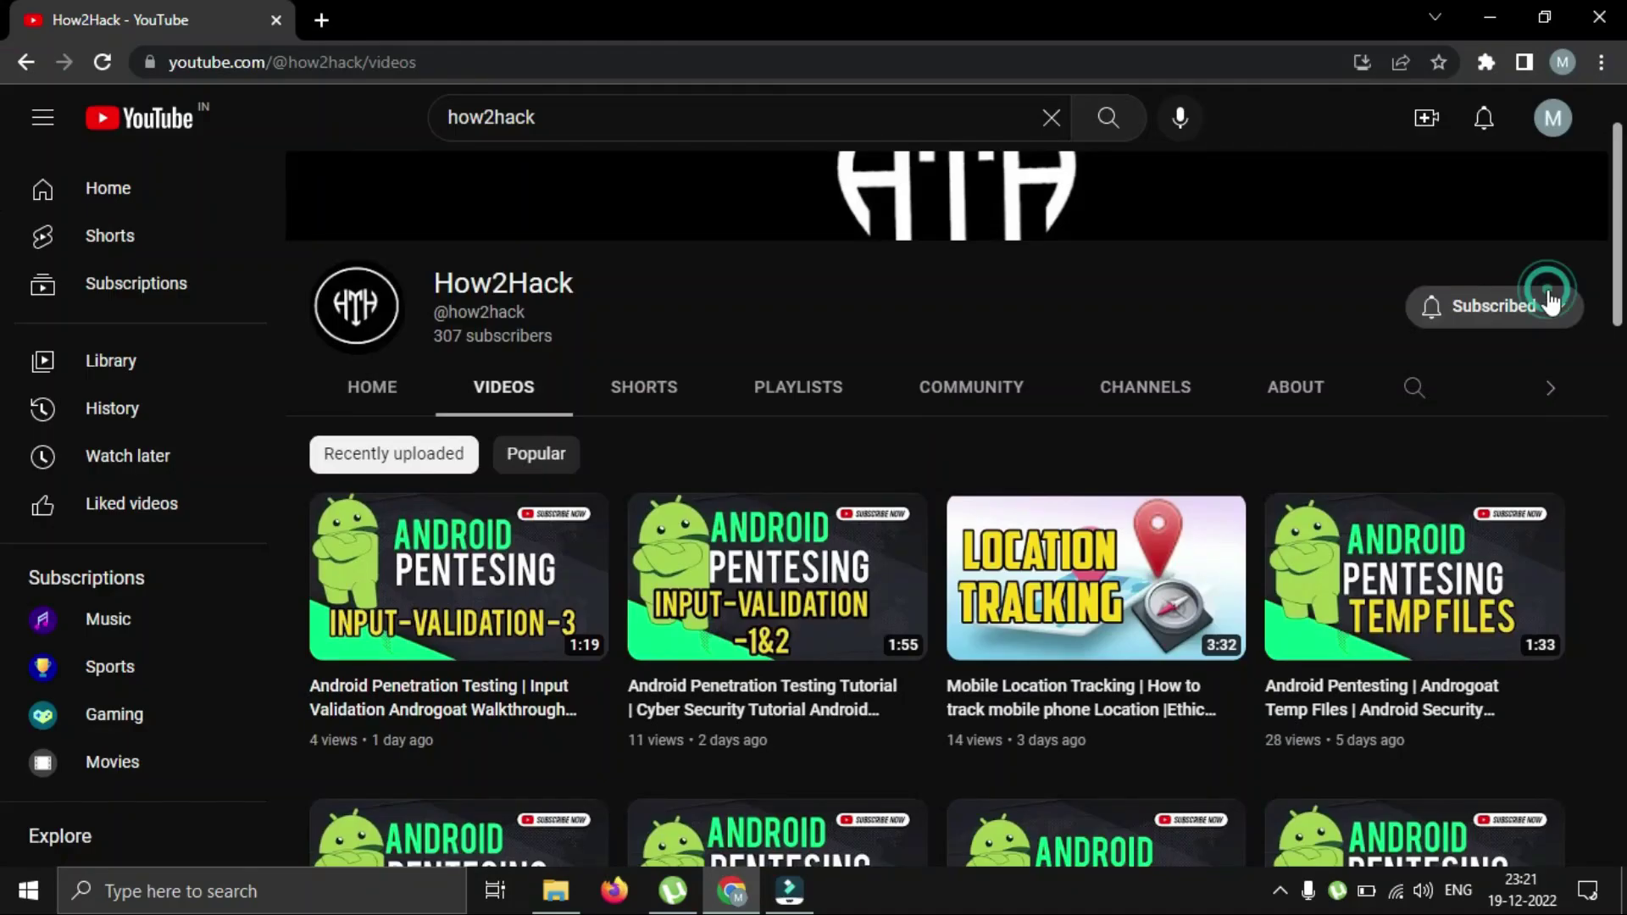